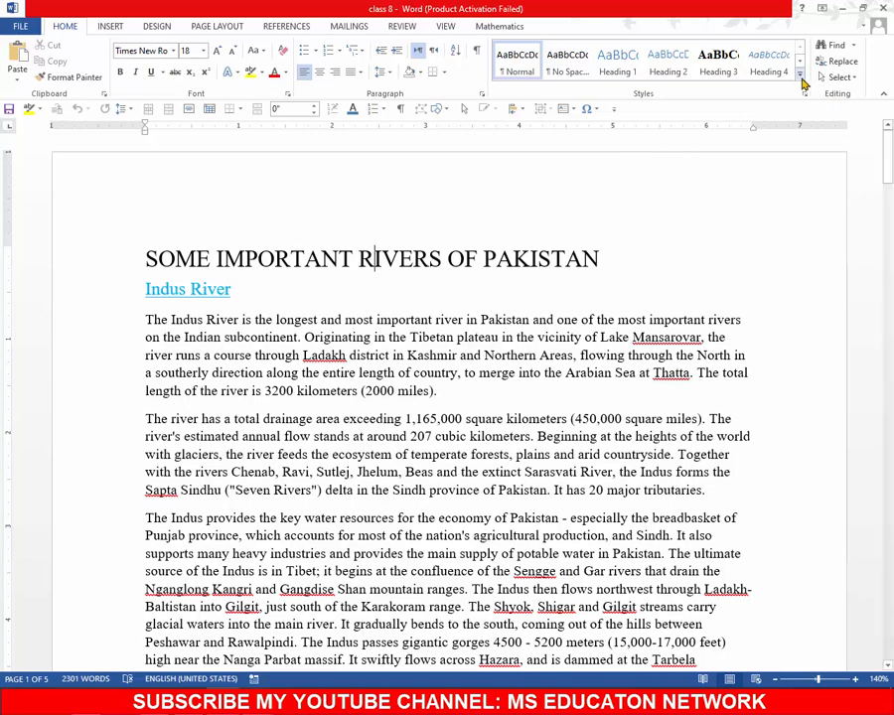
Look over the available text styles, the document's main title and the Indus River heading
{"action": "left_click", "coordinate": [800, 77]}
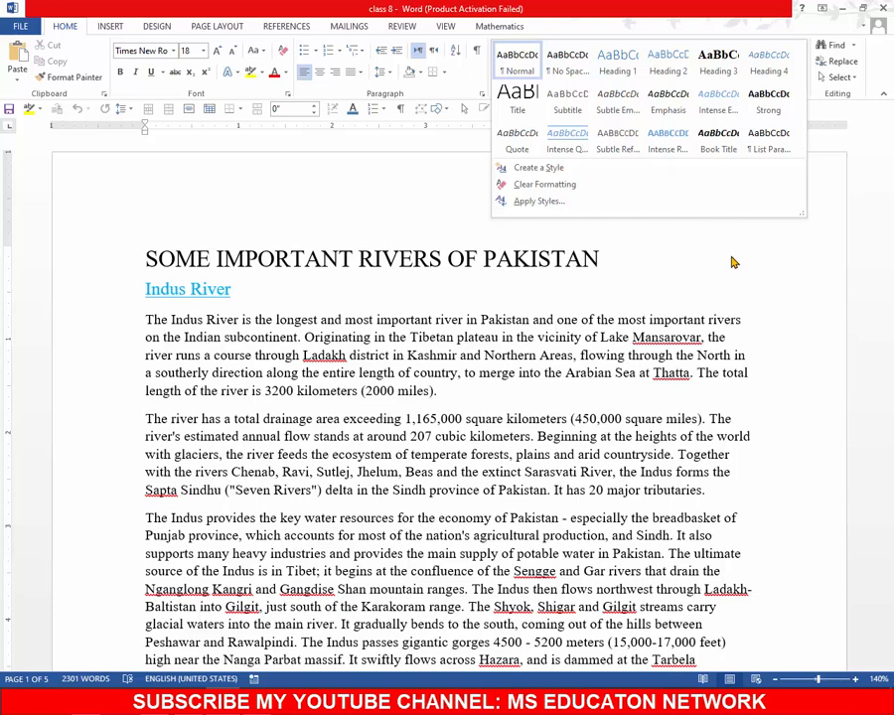
{"action": "left_click", "coordinate": [529, 254]}
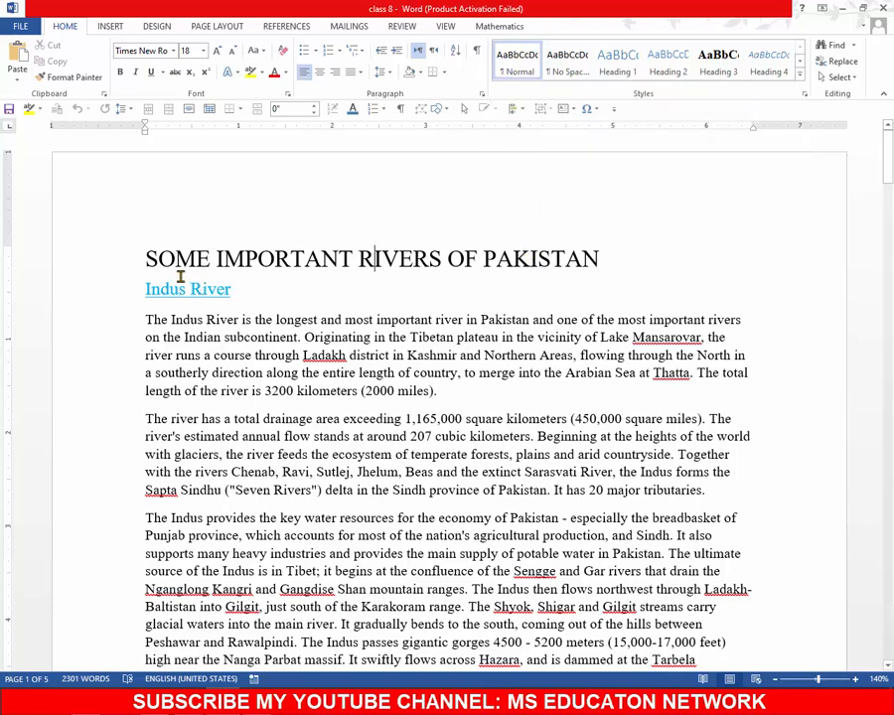
{"action": "left_click_drag", "start_coordinate": [147, 257], "coordinate": [639, 280]}
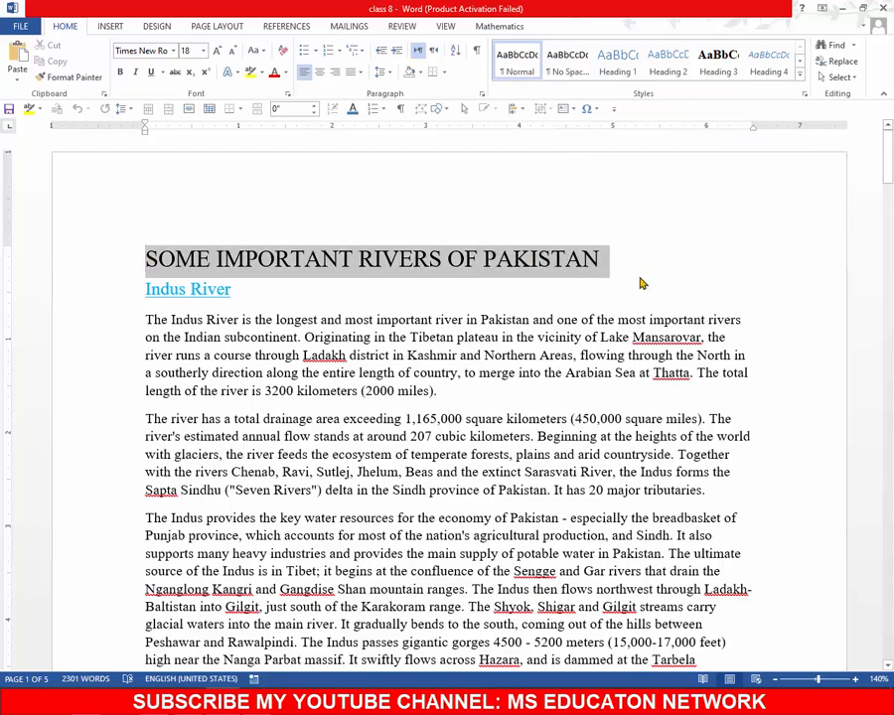
{"action": "left_click", "coordinate": [830, 298]}
{"action": "left_click_drag", "start_coordinate": [891, 203], "coordinate": [889, 167]}
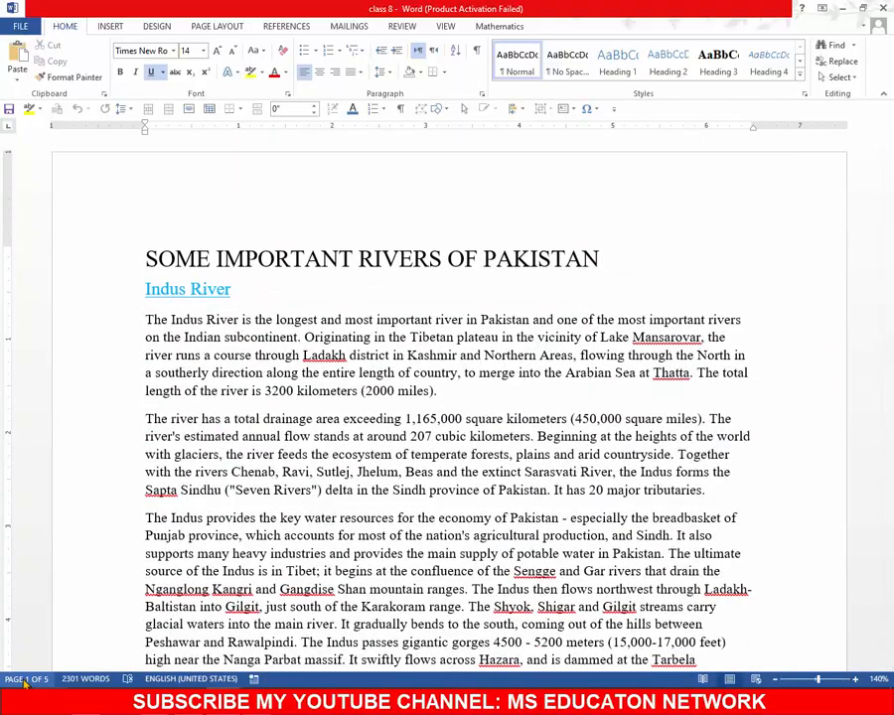
{"action": "left_click", "coordinate": [264, 413]}
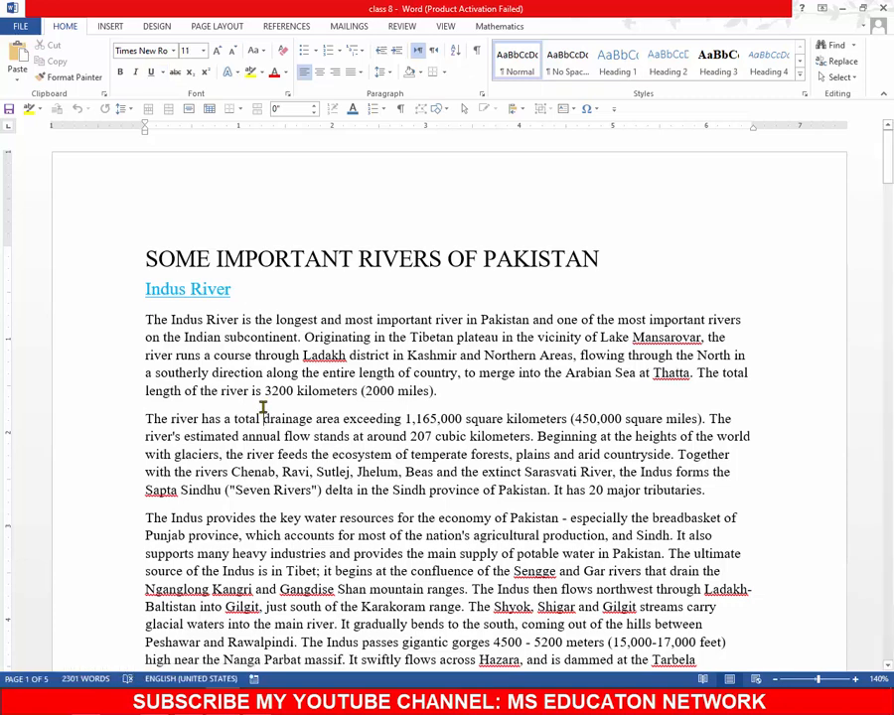
{"action": "triple_click", "coordinate": [459, 255]}
{"action": "triple_click", "coordinate": [153, 292]}
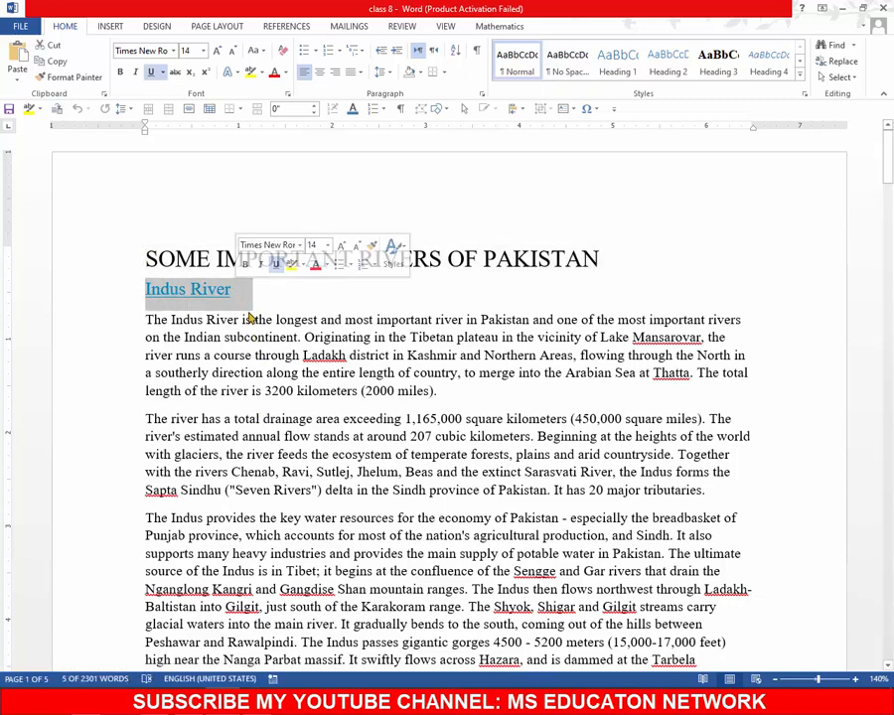
Delete the repeated "SOME IMPORTANT RIVERS OF PAKISTAN" lines above the Jhelum River and Ravi River headings
{"action": "scroll", "coordinate": [277, 408], "scroll_direction": "down", "scroll_amount": 6}
{"action": "scroll", "coordinate": [277, 408], "scroll_direction": "down", "scroll_amount": 2}
{"action": "left_click", "coordinate": [144, 455]}
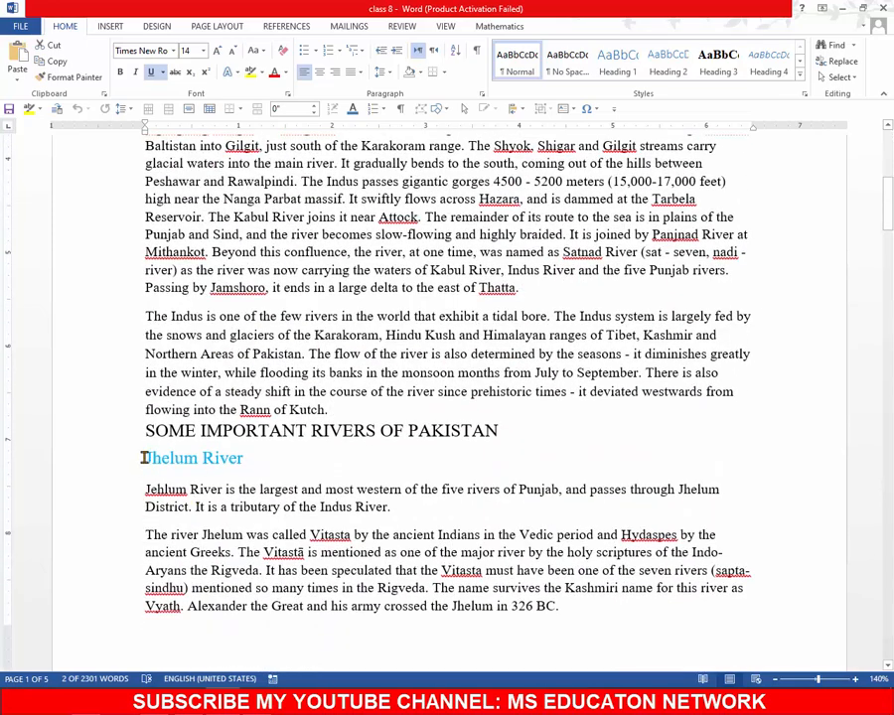
{"action": "triple_click", "coordinate": [258, 461]}
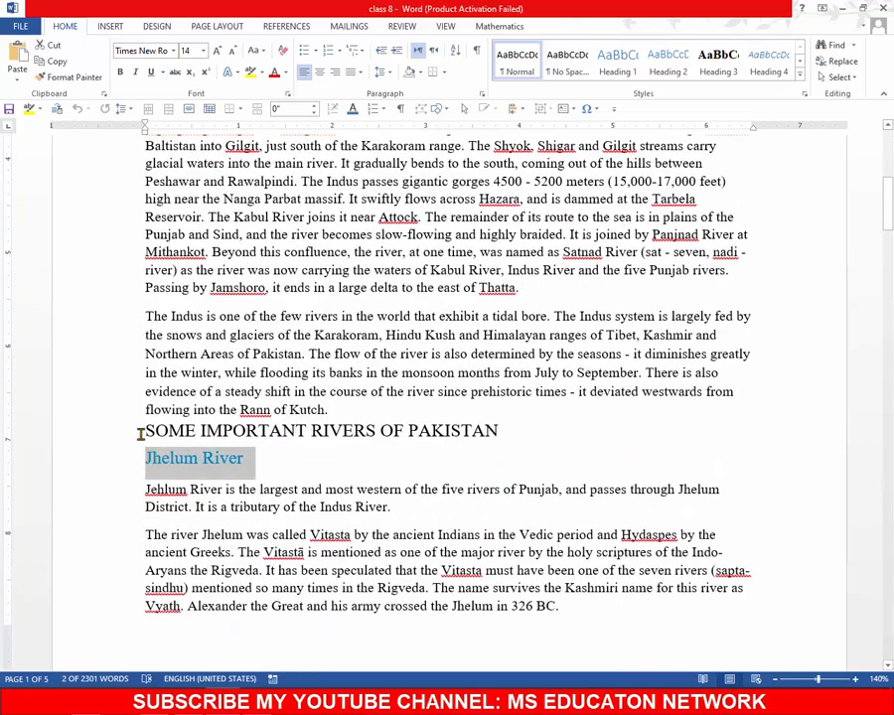
{"action": "left_click_drag", "start_coordinate": [141, 433], "coordinate": [532, 431]}
{"action": "key", "text": "ctrl+x"}
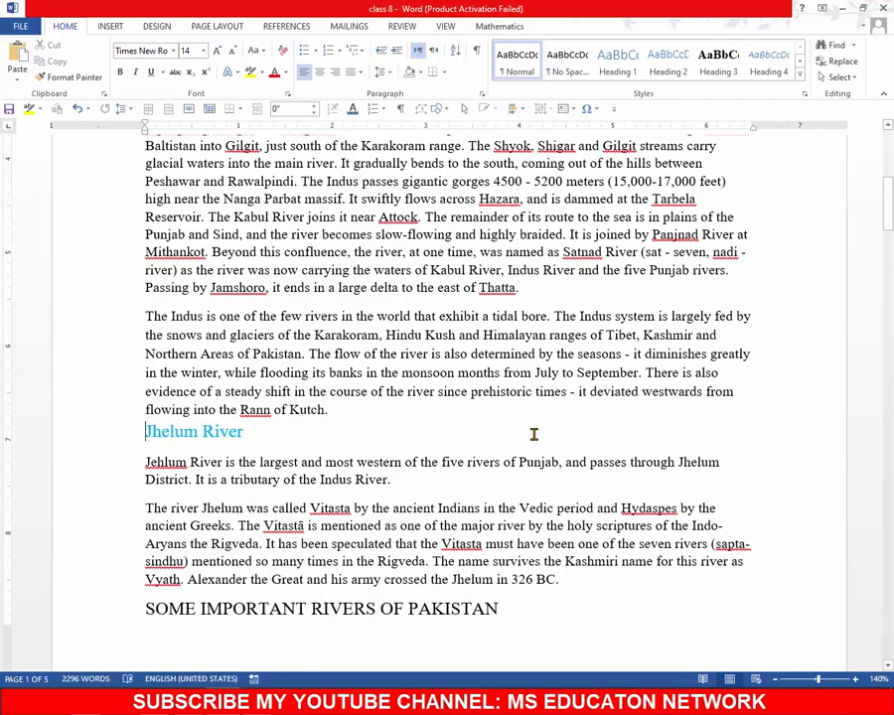
{"action": "scroll", "coordinate": [129, 488], "scroll_direction": "down", "scroll_amount": 3}
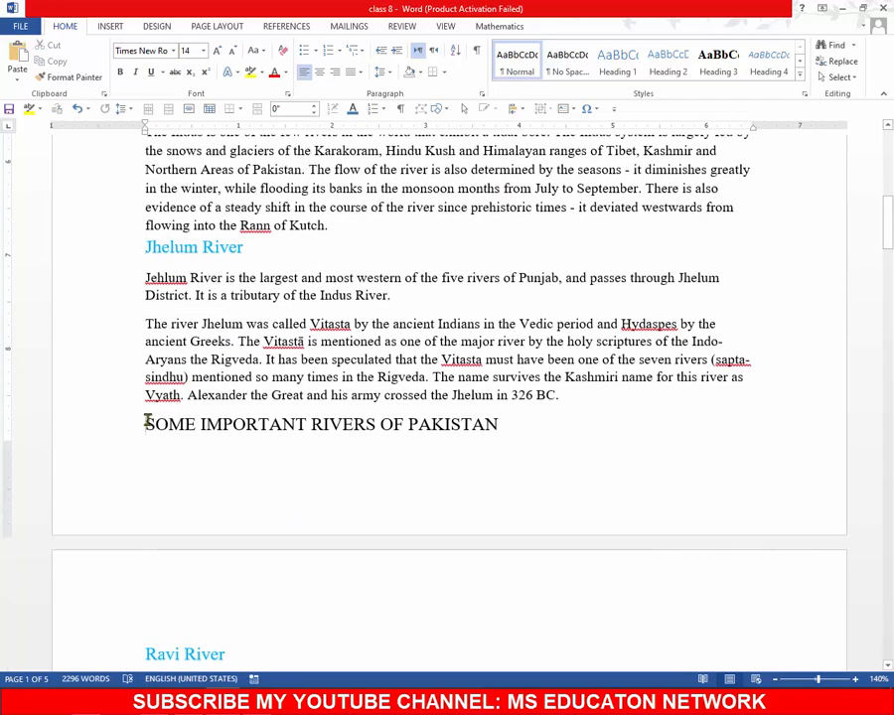
{"action": "left_click_drag", "start_coordinate": [147, 421], "coordinate": [576, 416]}
{"action": "key", "text": "Delete"}
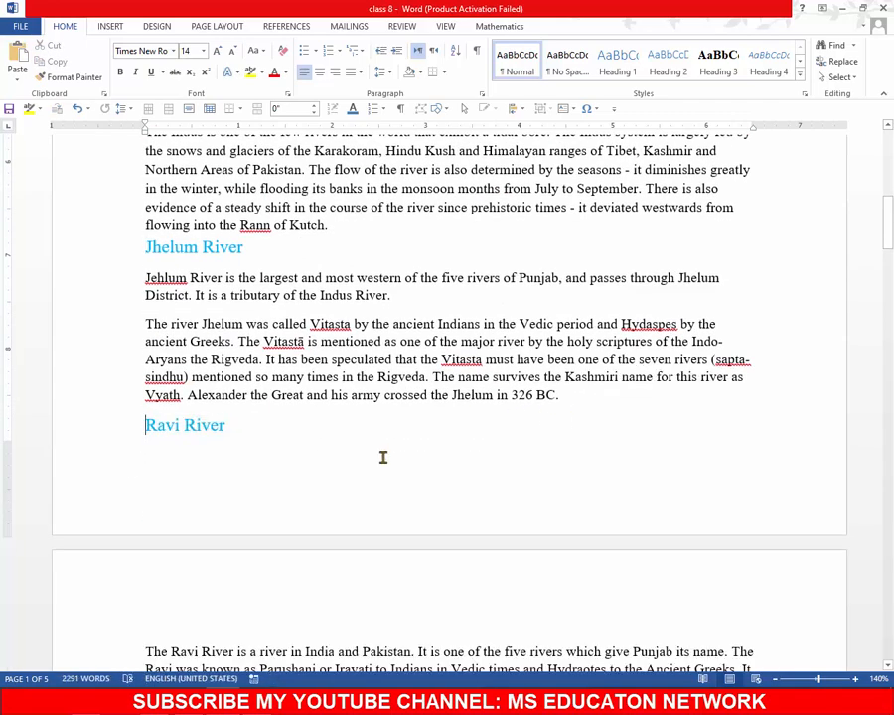
{"action": "scroll", "coordinate": [383, 456], "scroll_direction": "down", "scroll_amount": 4}
{"action": "scroll", "coordinate": [378, 457], "scroll_direction": "up", "scroll_amount": 10}
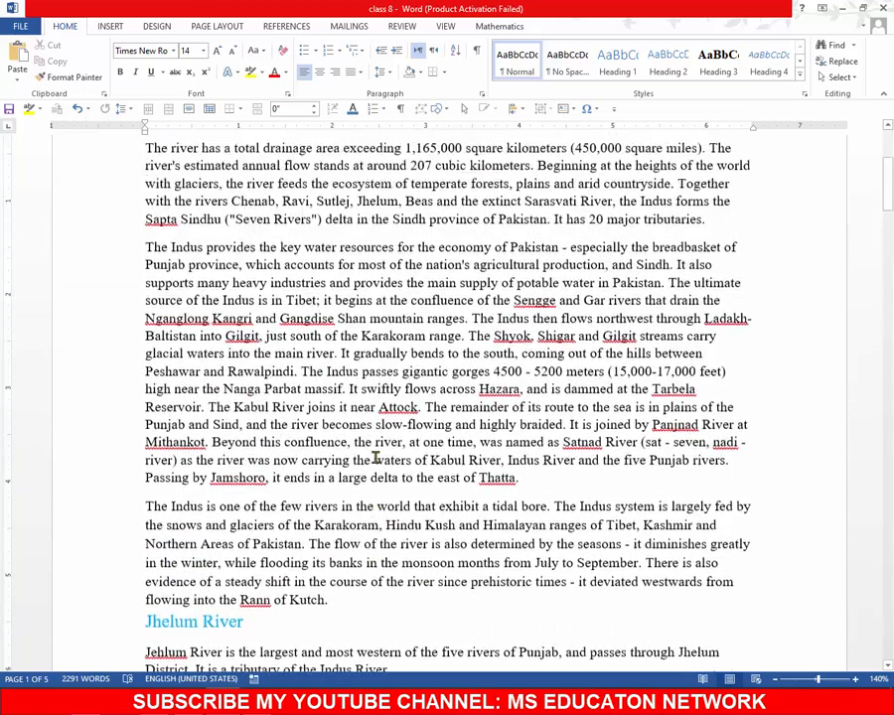
{"action": "scroll", "coordinate": [375, 457], "scroll_direction": "up", "scroll_amount": 4}
Insert an "f" and spaces into the main title's second word, making it read "IMP Of RTANT"
{"action": "left_click", "coordinate": [274, 212]}
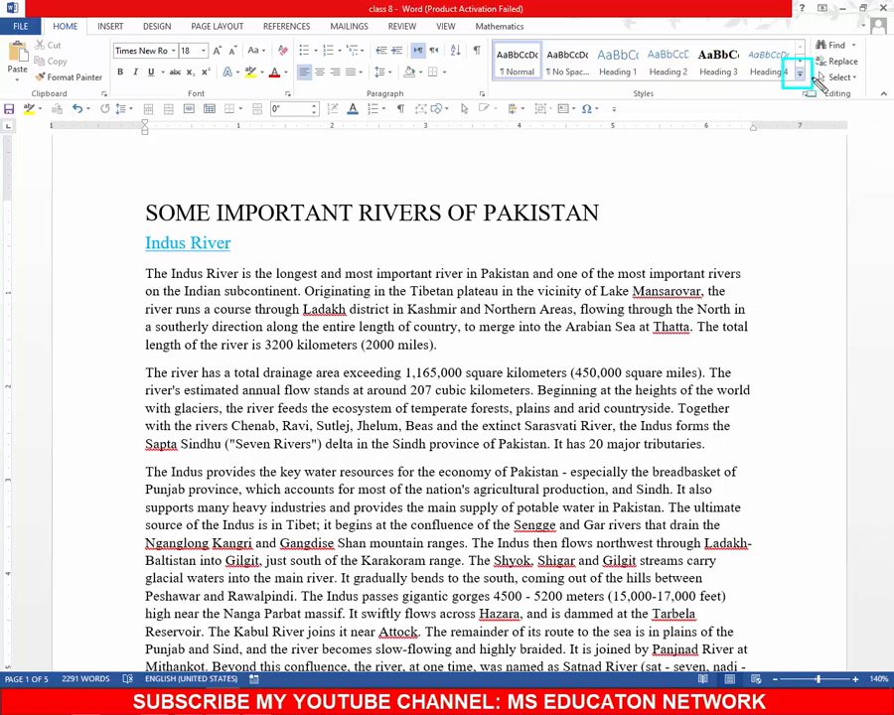
{"action": "type", "text": "f"}
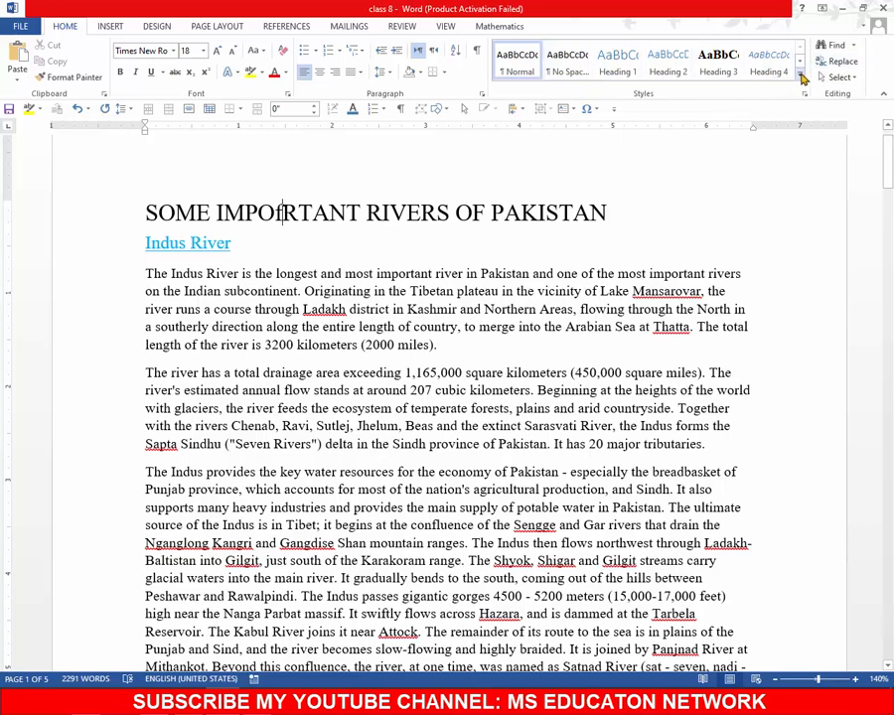
{"action": "left_click", "coordinate": [800, 77]}
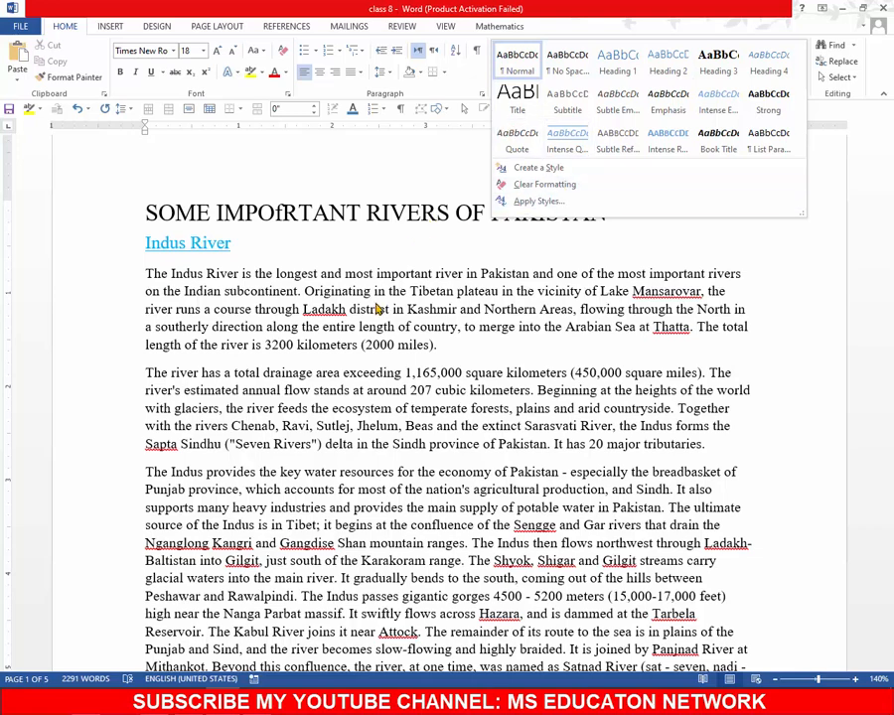
{"action": "left_click", "coordinate": [235, 310]}
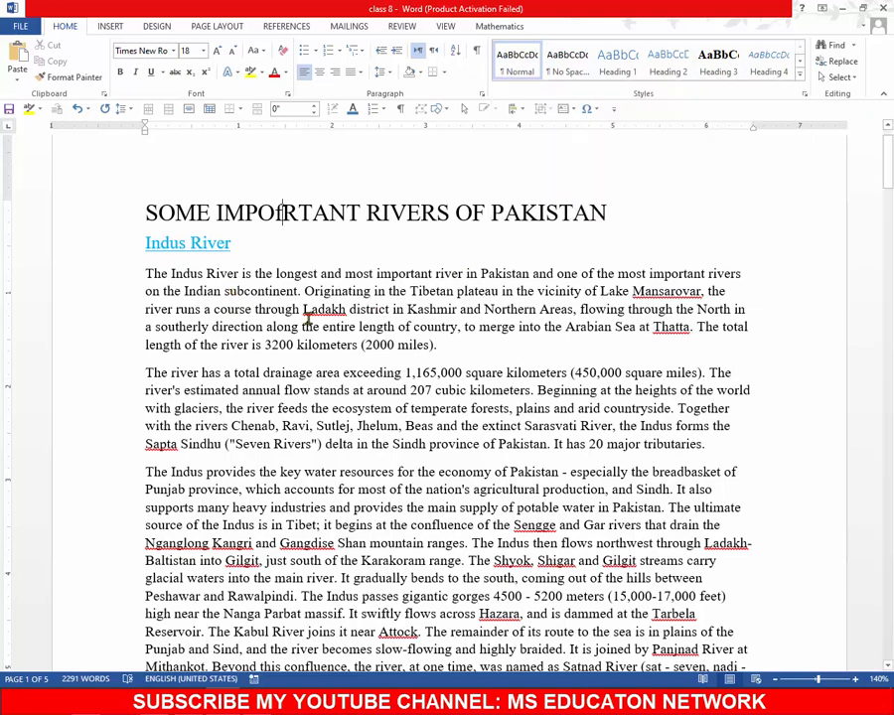
{"action": "left_click", "coordinate": [282, 220]}
{"action": "left_click", "coordinate": [259, 215]}
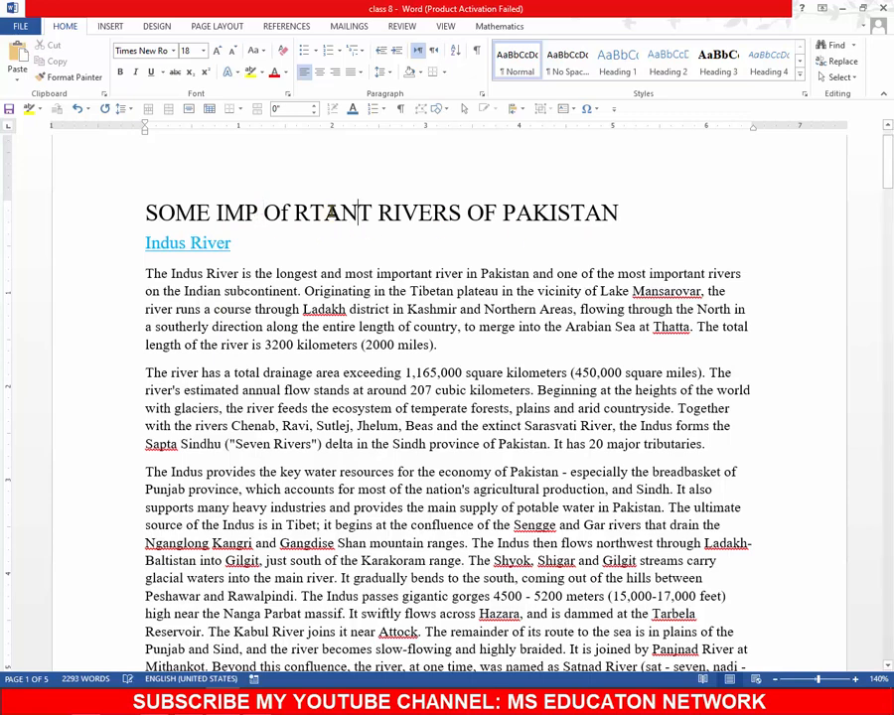
Preview the Subtitle style on the document's main title without applying it
{"action": "left_click", "coordinate": [800, 78]}
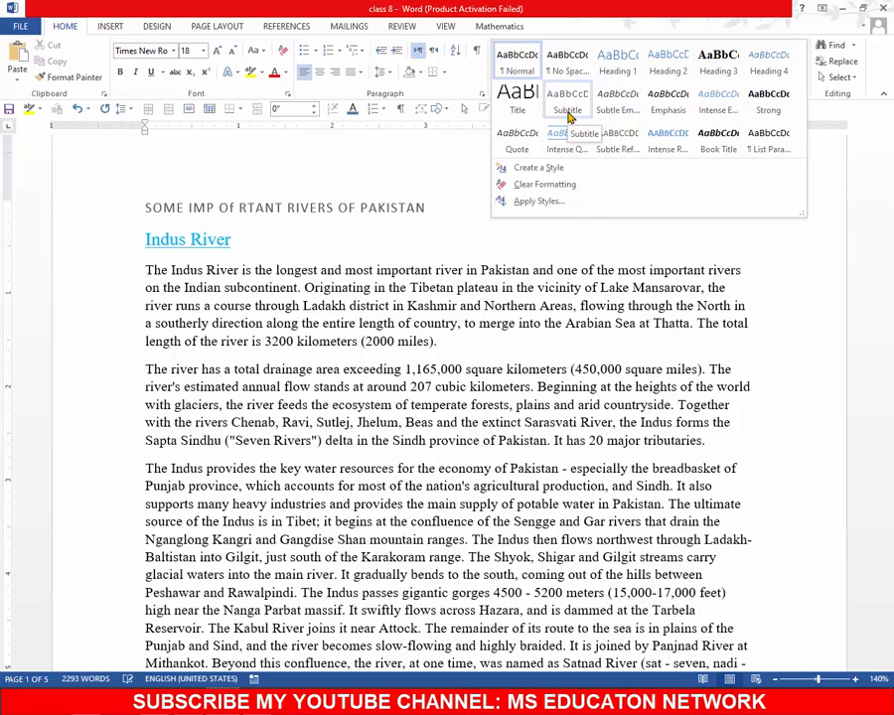
{"action": "key", "text": "ctrl+2"}
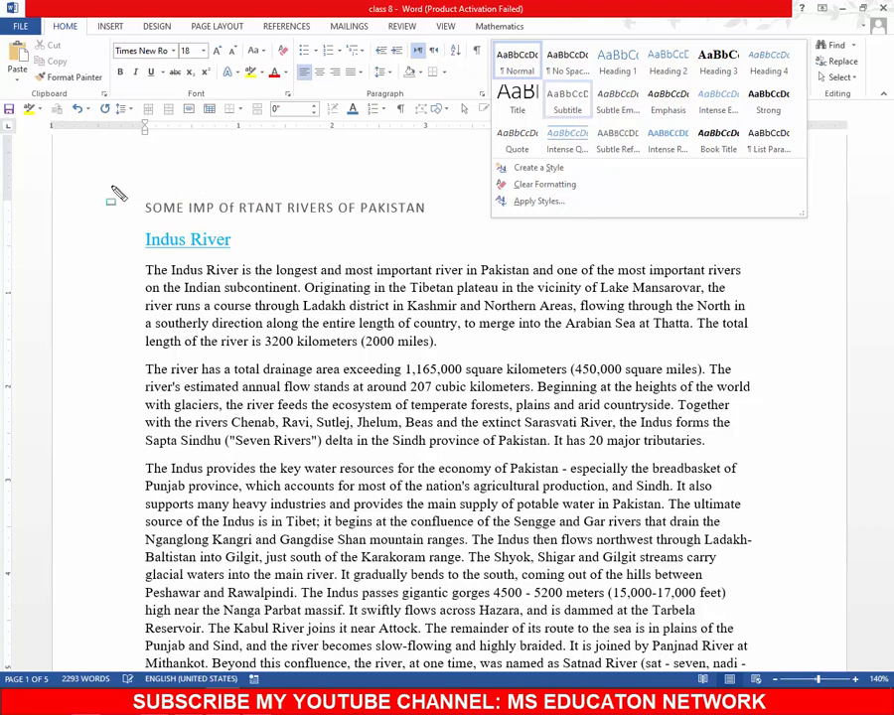
{"action": "mouse_move", "coordinate": [109, 186]}
{"action": "left_mouse_down"}
{"action": "mouse_move", "coordinate": [231, 212]}
{"action": "mouse_move", "coordinate": [450, 226]}
{"action": "left_mouse_up"}
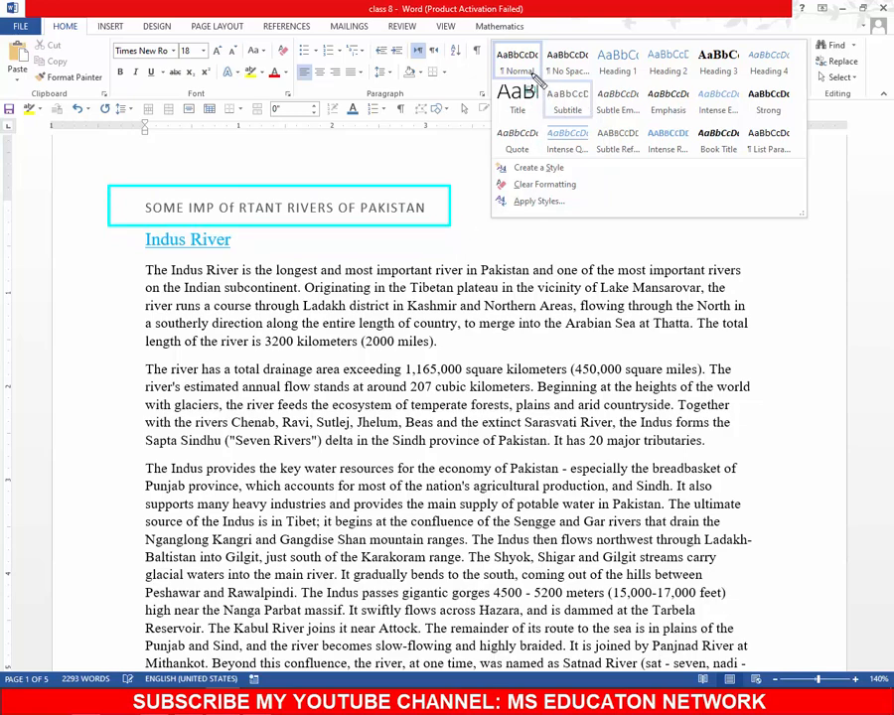
{"action": "left_click_drag", "start_coordinate": [532, 73], "coordinate": [608, 124]}
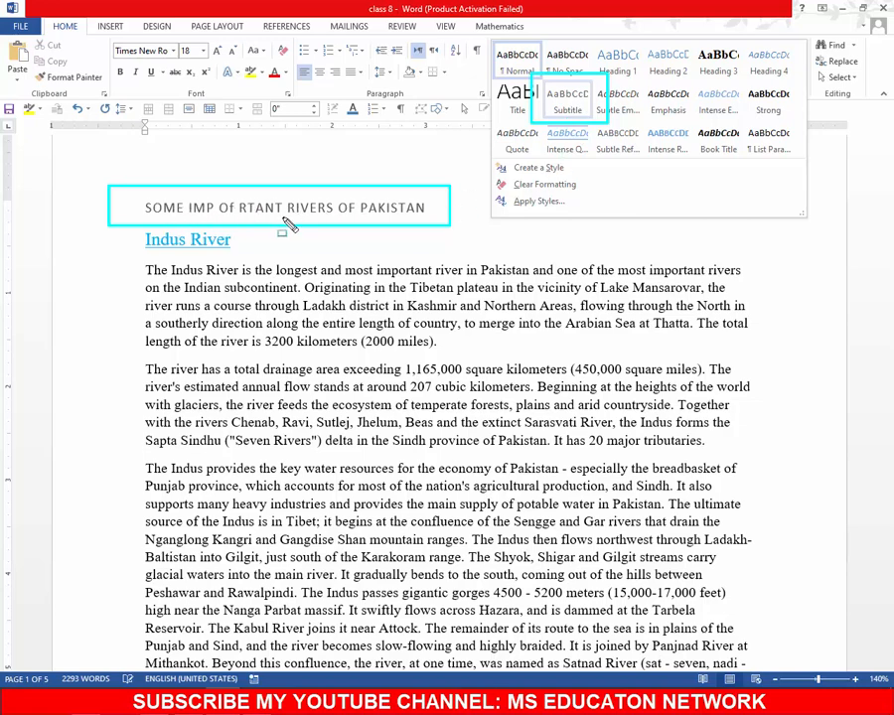
{"action": "key", "text": "Escape"}
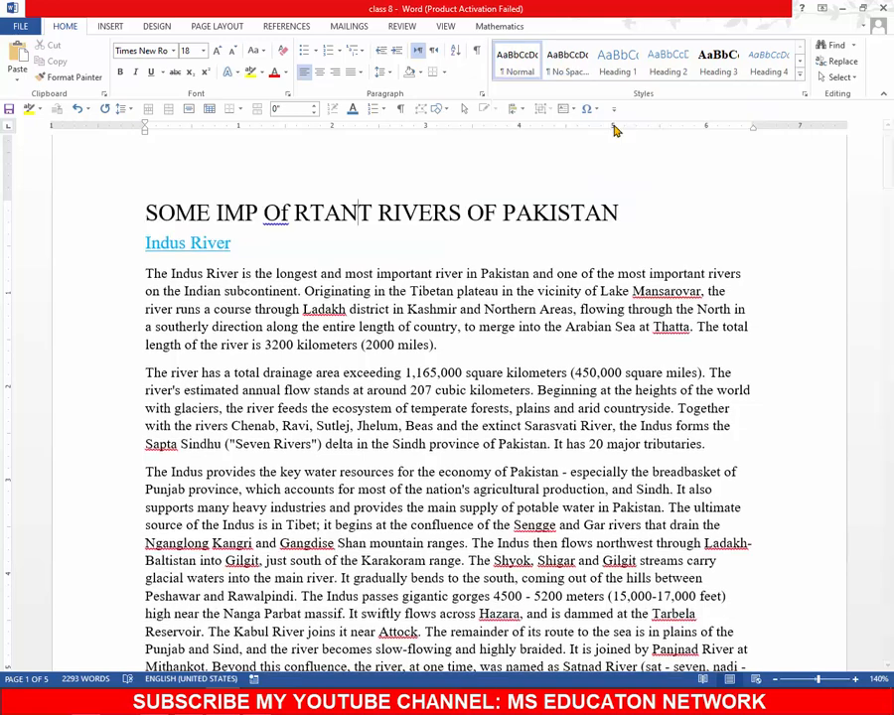
Apply the Intense Quote style to the document's main title
{"action": "left_click", "coordinate": [799, 76]}
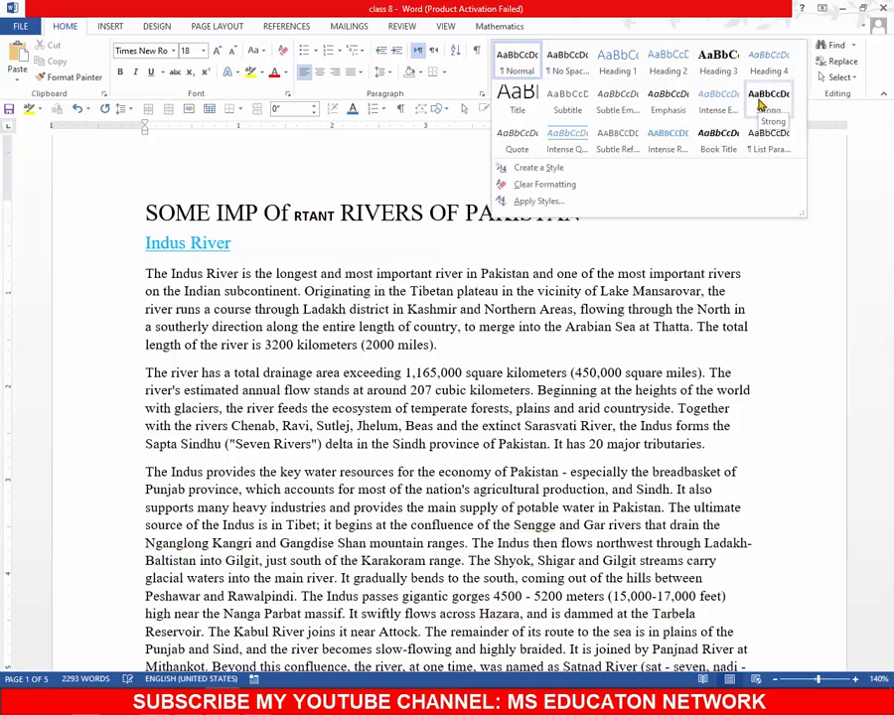
{"action": "left_click", "coordinate": [571, 146]}
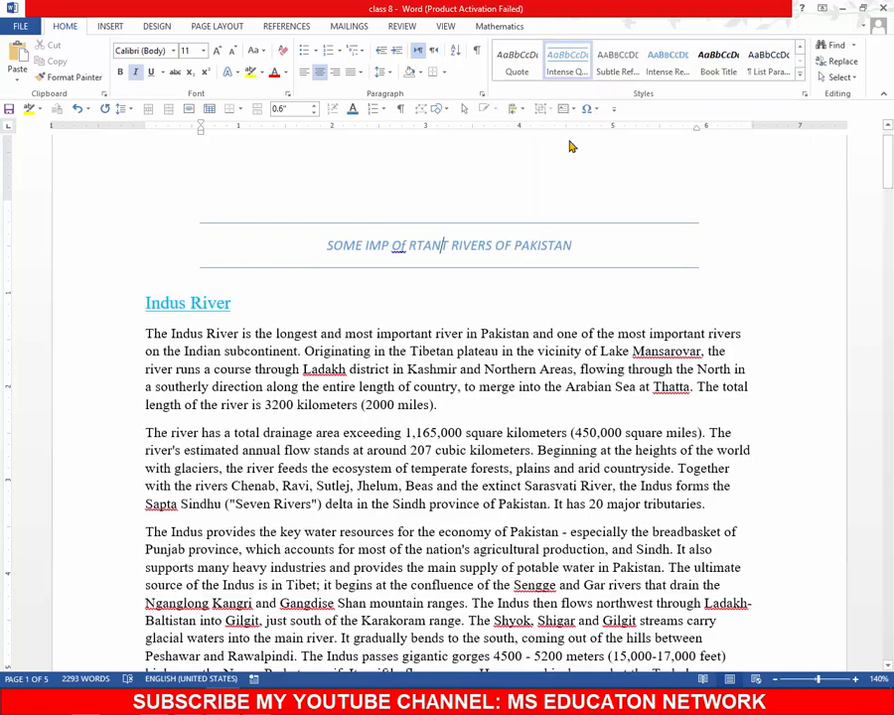
{"action": "left_click", "coordinate": [333, 318]}
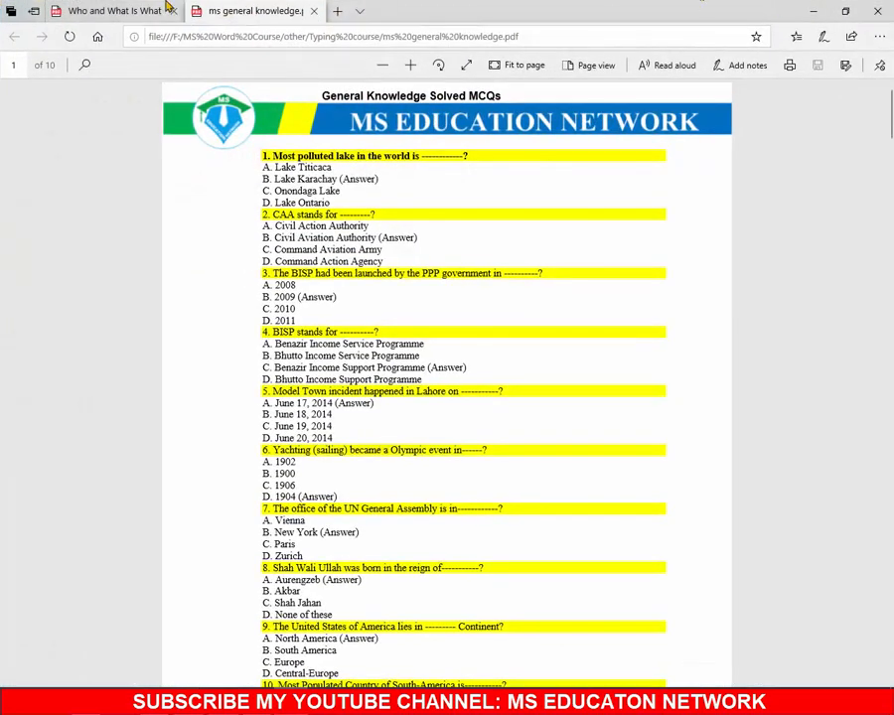
Examine the contents pages of the "Who Is Who & What Is What" PDF in Microsoft Edge and return to the Word document
{"action": "left_click", "coordinate": [164, 10]}
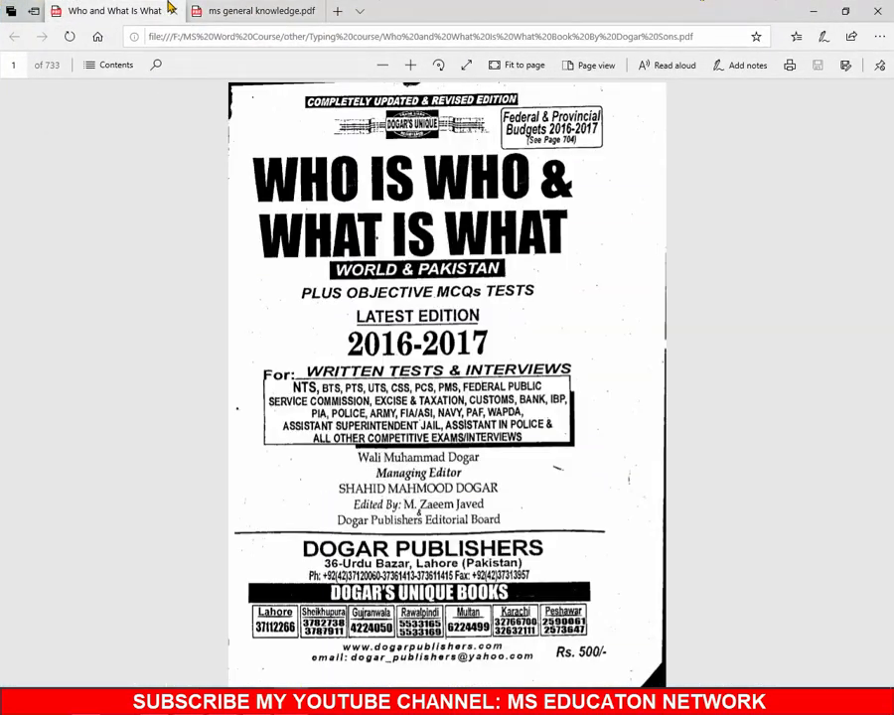
{"action": "scroll", "coordinate": [398, 295], "scroll_direction": "down", "scroll_amount": 5}
{"action": "scroll", "coordinate": [397, 295], "scroll_direction": "down", "scroll_amount": 15}
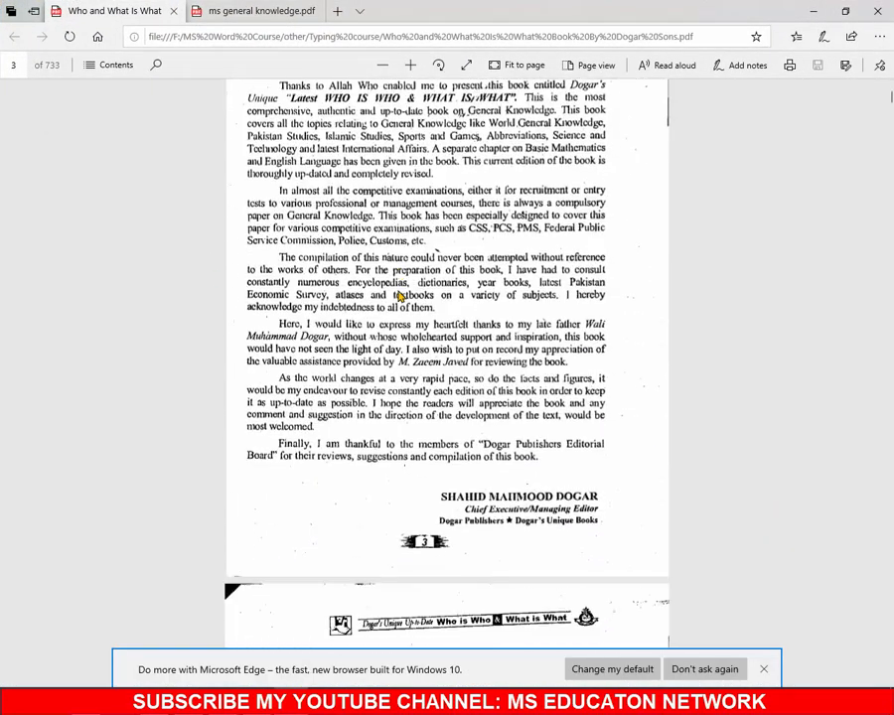
{"action": "scroll", "coordinate": [414, 322], "scroll_direction": "up", "scroll_amount": 1}
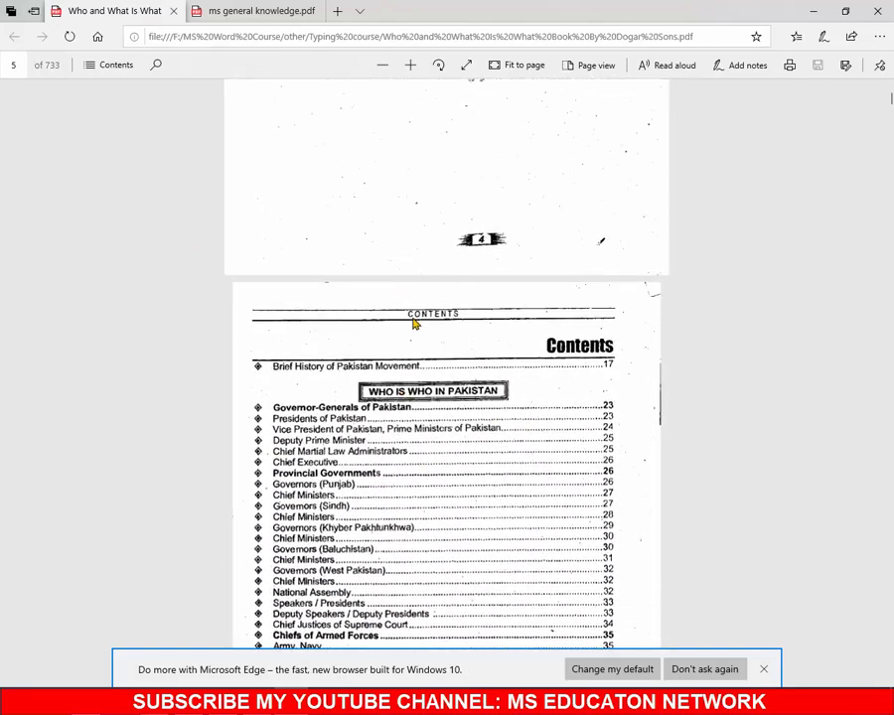
{"action": "scroll", "coordinate": [413, 322], "scroll_direction": "up", "scroll_amount": 2}
{"action": "scroll", "coordinate": [415, 323], "scroll_direction": "down", "scroll_amount": 2}
{"action": "scroll", "coordinate": [414, 323], "scroll_direction": "up", "scroll_amount": 1}
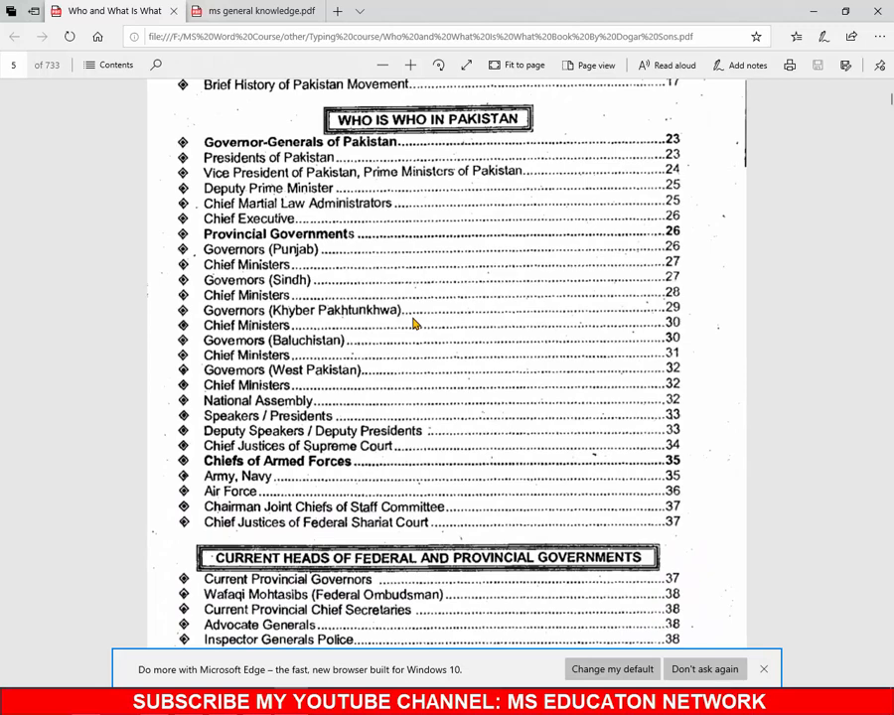
{"action": "left_click_drag", "start_coordinate": [198, 130], "coordinate": [695, 539]}
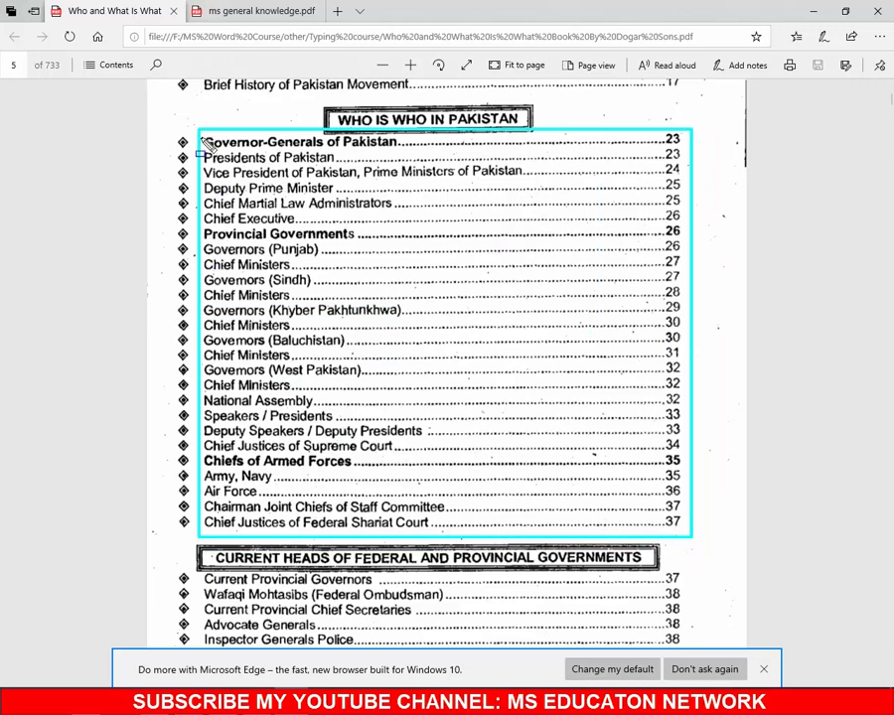
{"action": "left_click_drag", "start_coordinate": [192, 125], "coordinate": [699, 544]}
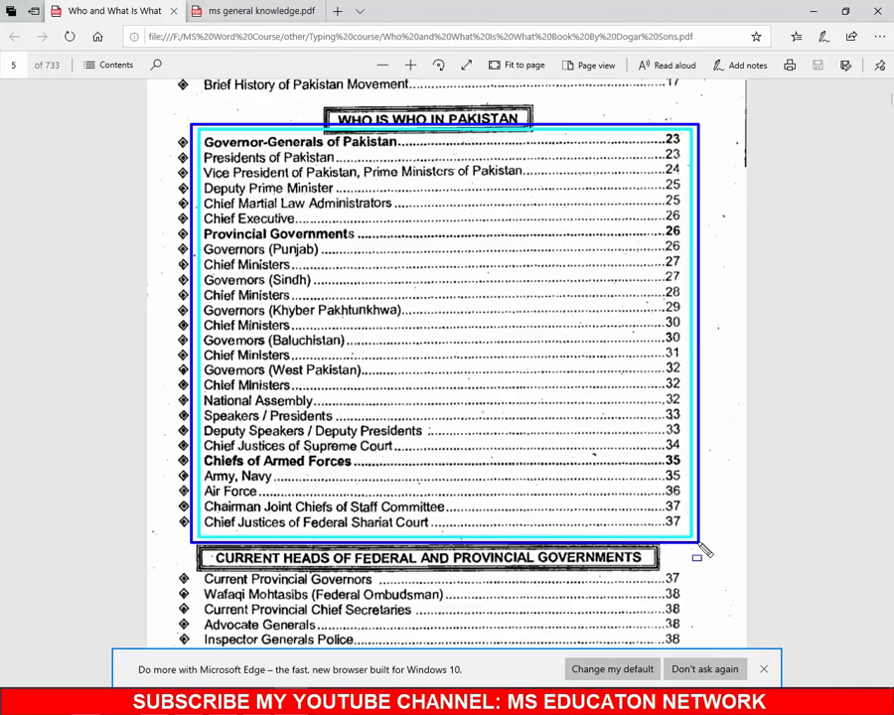
{"action": "left_click_drag", "start_coordinate": [702, 549], "coordinate": [699, 552]}
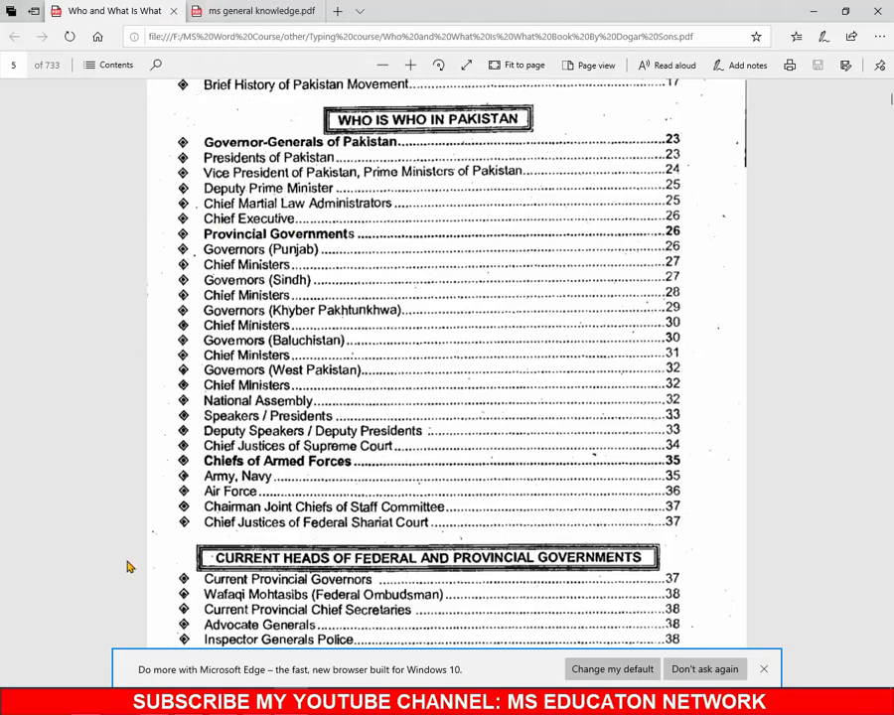
{"action": "scroll", "coordinate": [235, 532], "scroll_direction": "down", "scroll_amount": 3}
{"action": "scroll", "coordinate": [234, 531], "scroll_direction": "down", "scroll_amount": 14}
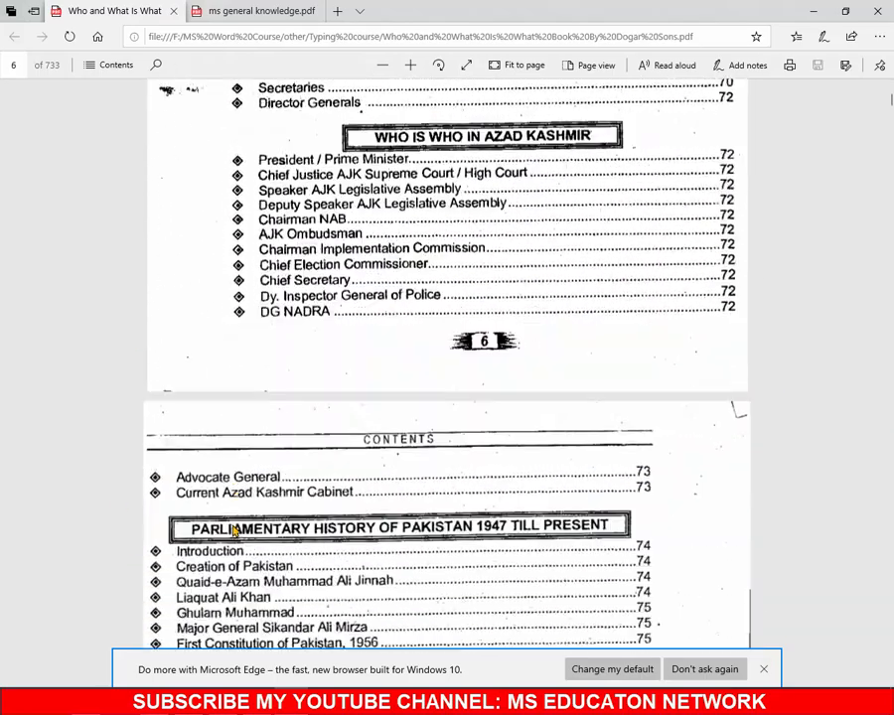
{"action": "scroll", "coordinate": [234, 531], "scroll_direction": "down", "scroll_amount": 14}
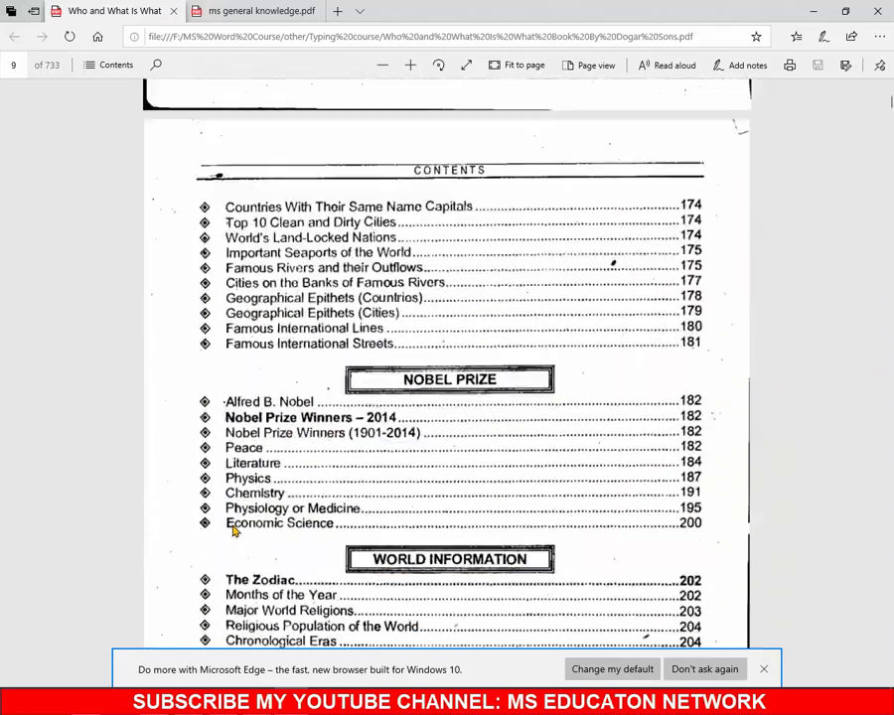
{"action": "key", "text": "alt+Tab"}
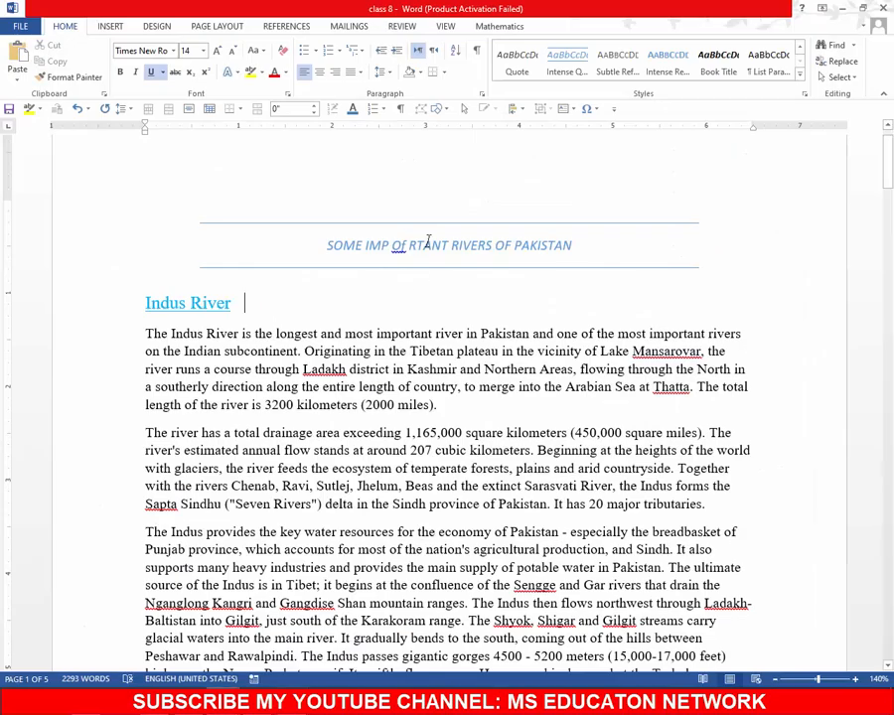
Apply the Normal style to the document's main title
{"action": "left_click", "coordinate": [428, 242]}
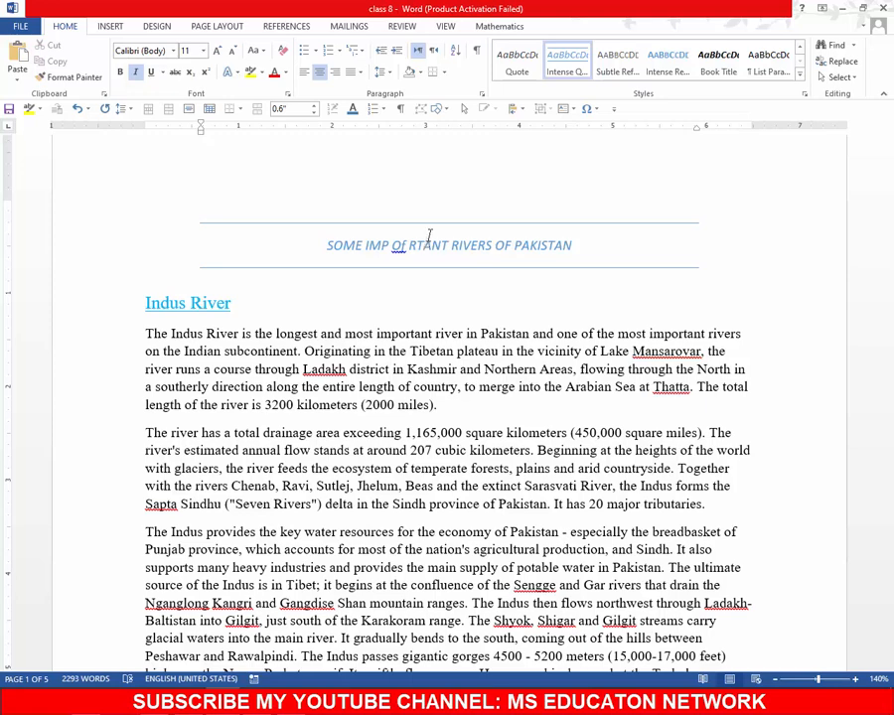
{"action": "left_click_drag", "start_coordinate": [315, 244], "coordinate": [591, 250]}
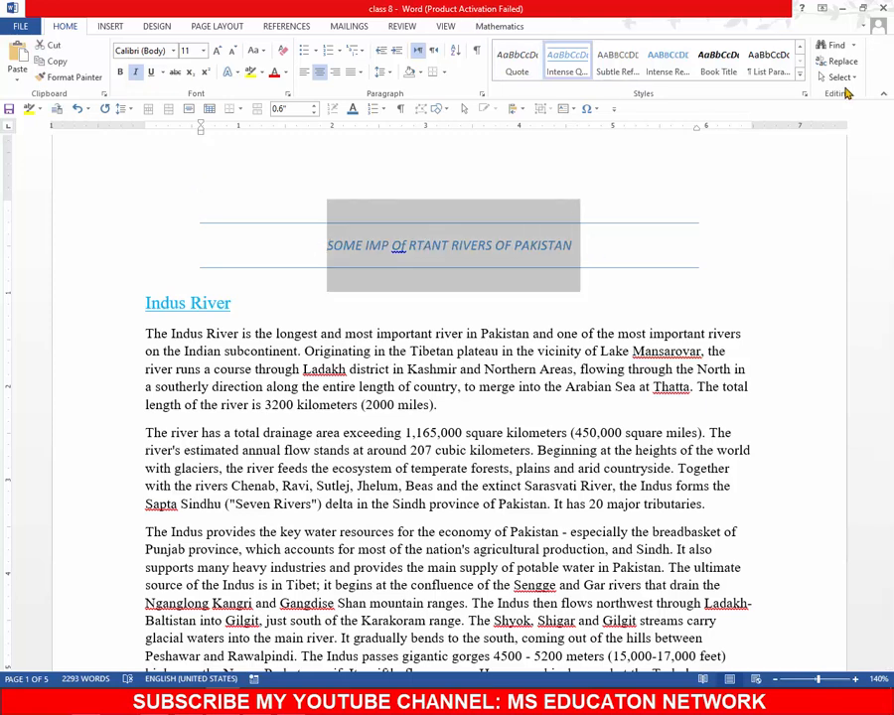
{"action": "left_click", "coordinate": [799, 76]}
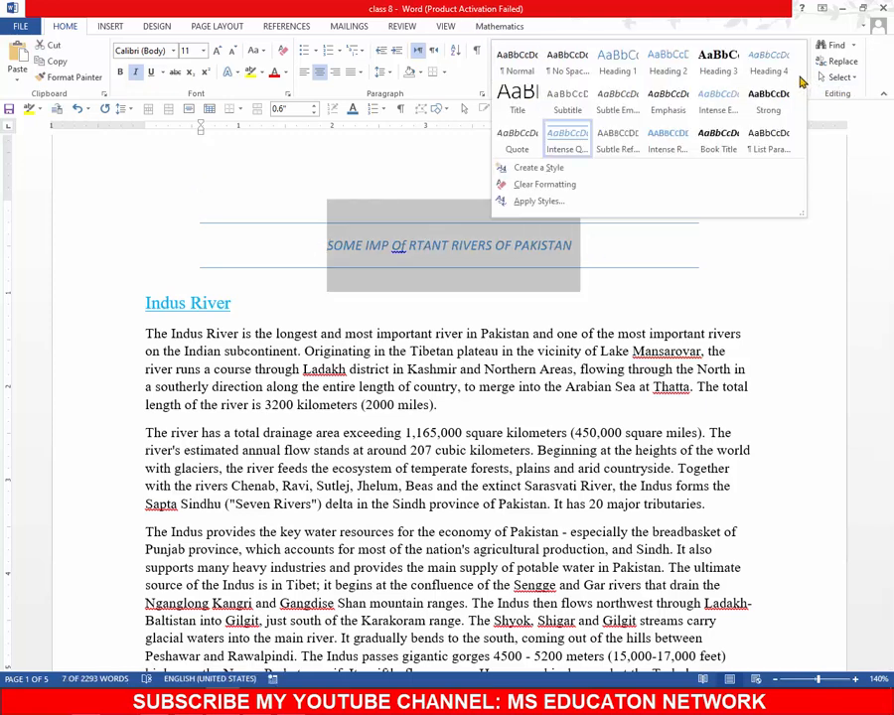
{"action": "left_click", "coordinate": [516, 68]}
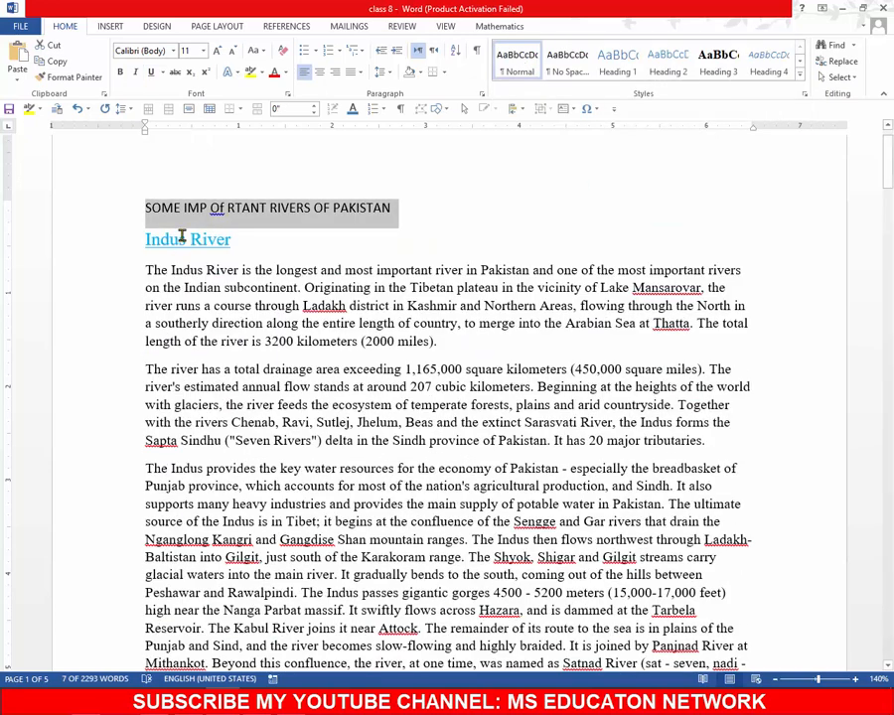
Set the main title in Times New Roman at 16 pt and centre it
{"action": "left_click", "coordinate": [212, 55]}
{"action": "left_click", "coordinate": [213, 55]}
{"action": "left_click", "coordinate": [212, 55]}
{"action": "left_click", "coordinate": [174, 51]}
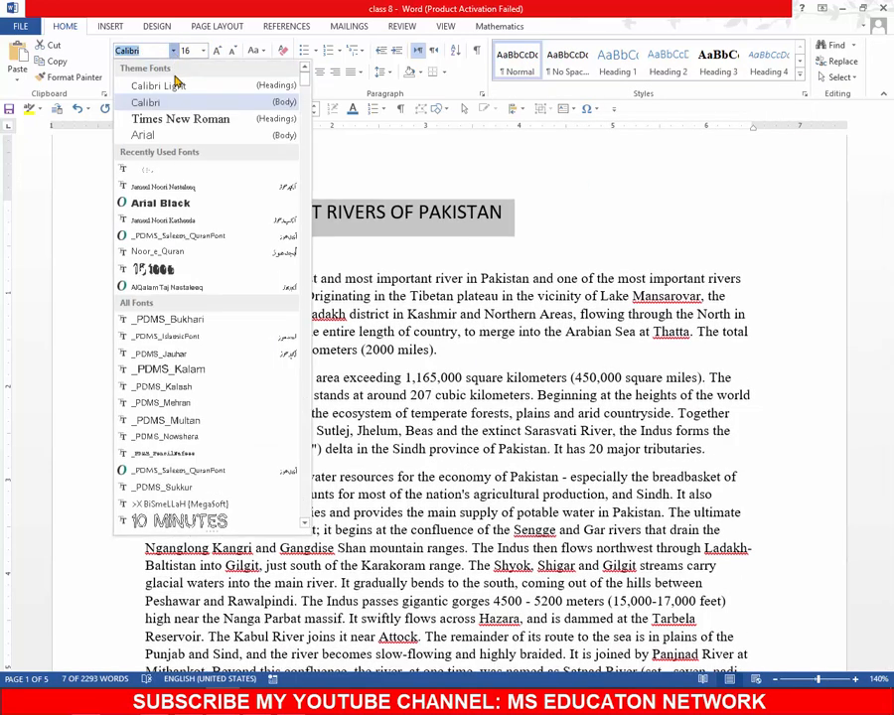
{"action": "left_click", "coordinate": [182, 120]}
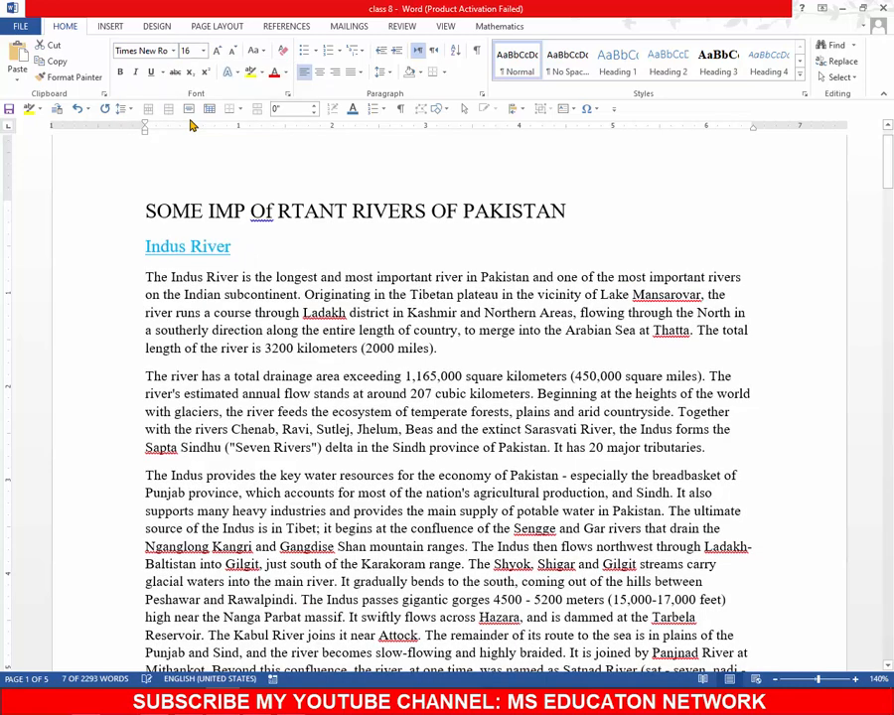
{"action": "left_click", "coordinate": [319, 74]}
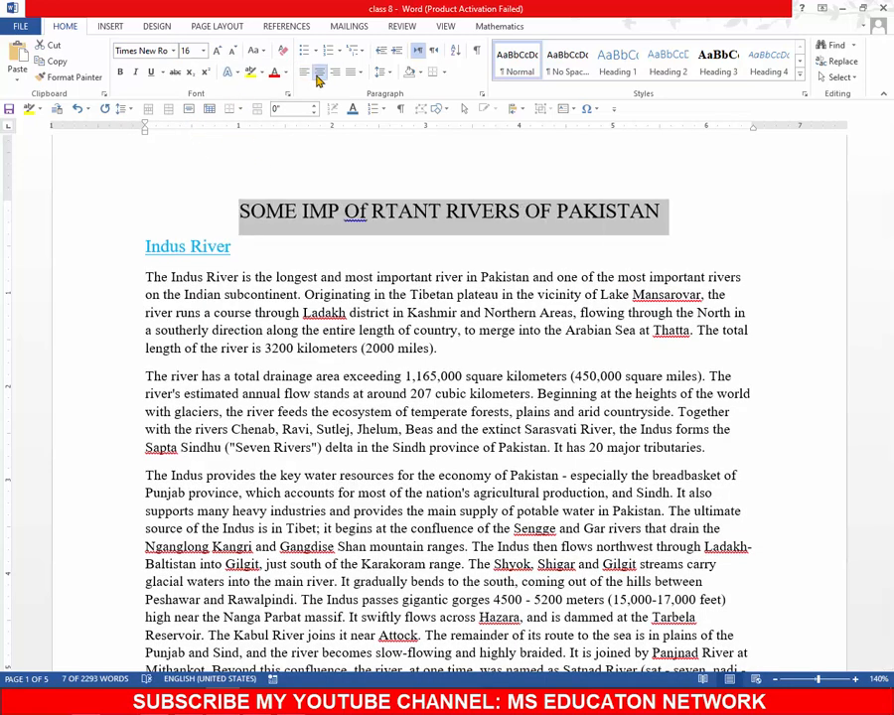
Add a bottom border below the main title and colour its text red
{"action": "left_click", "coordinate": [411, 200]}
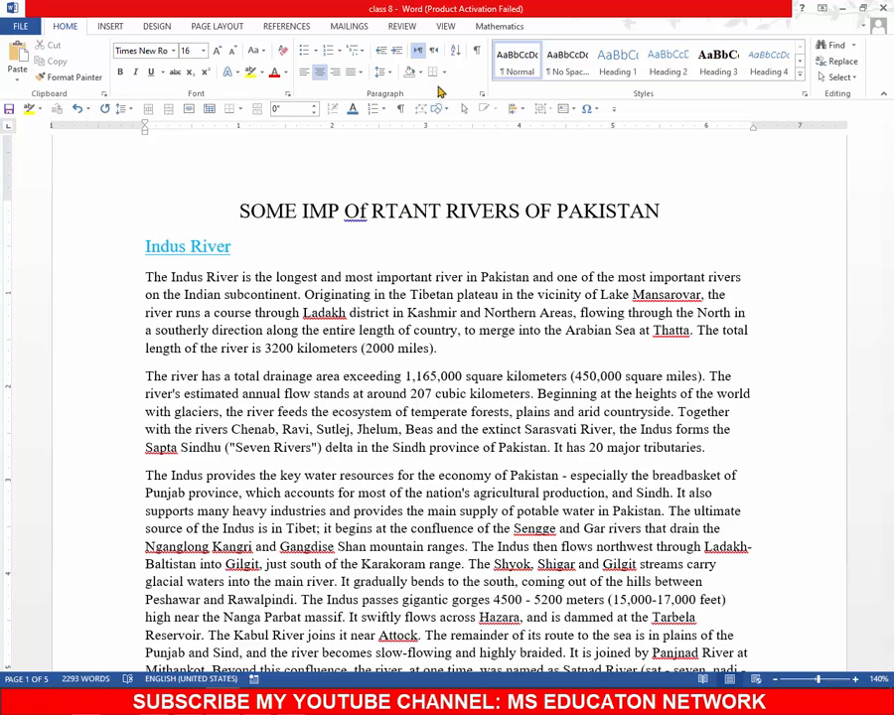
{"action": "left_click", "coordinate": [434, 72]}
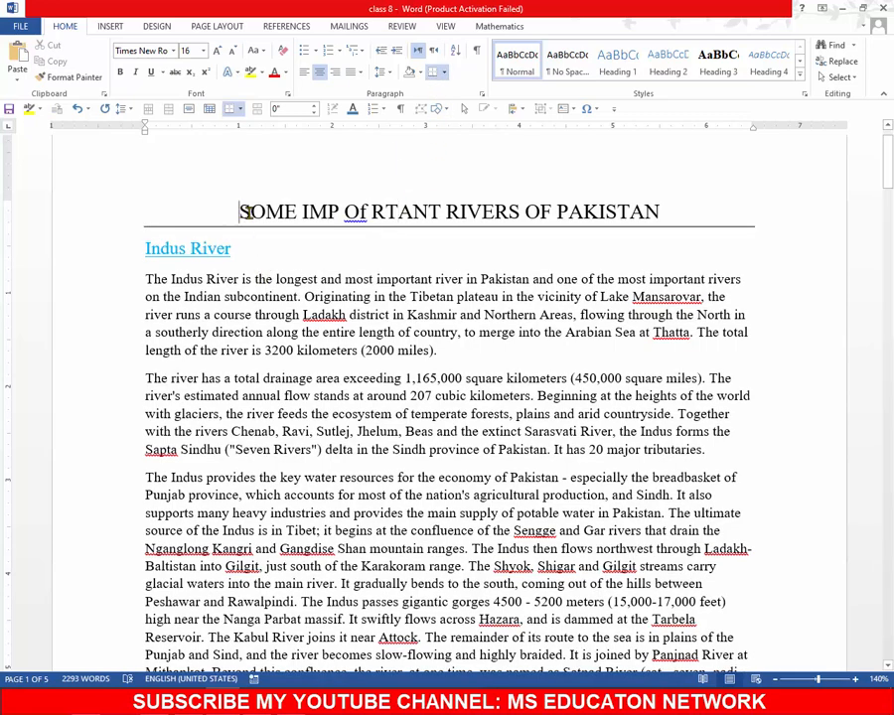
{"action": "left_click_drag", "start_coordinate": [245, 211], "coordinate": [632, 209]}
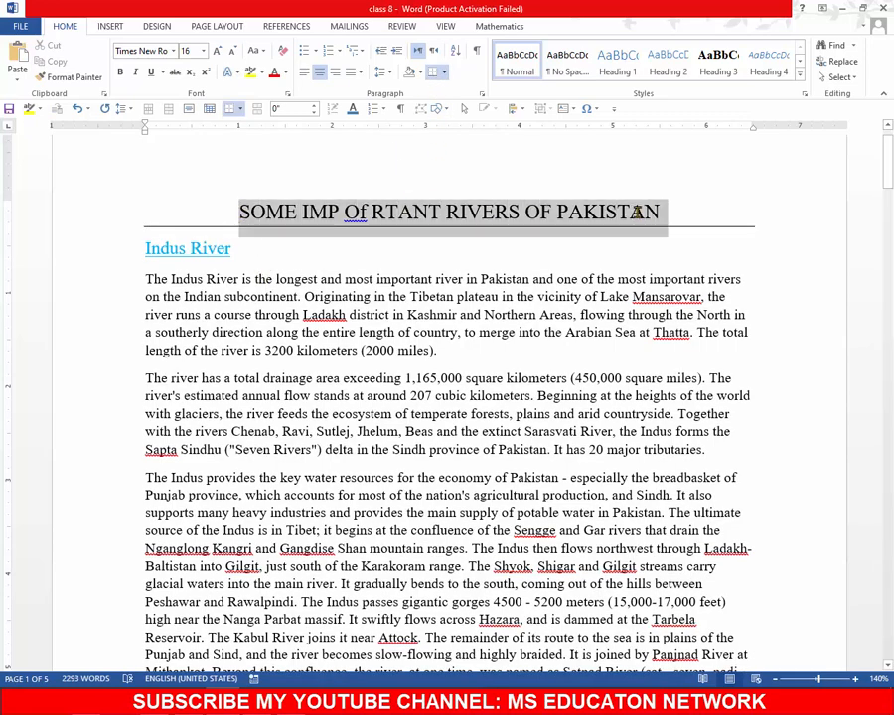
{"action": "left_click", "coordinate": [272, 75]}
{"action": "left_click", "coordinate": [337, 249]}
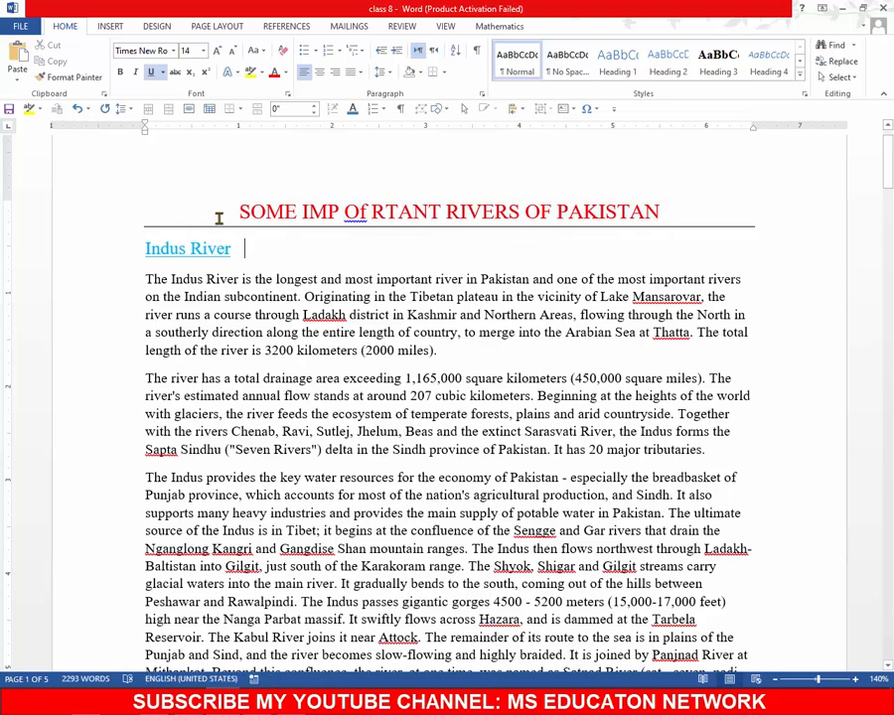
Make the main title bold
{"action": "left_click_drag", "start_coordinate": [218, 218], "coordinate": [658, 208]}
{"action": "key", "text": "ctrl+b"}
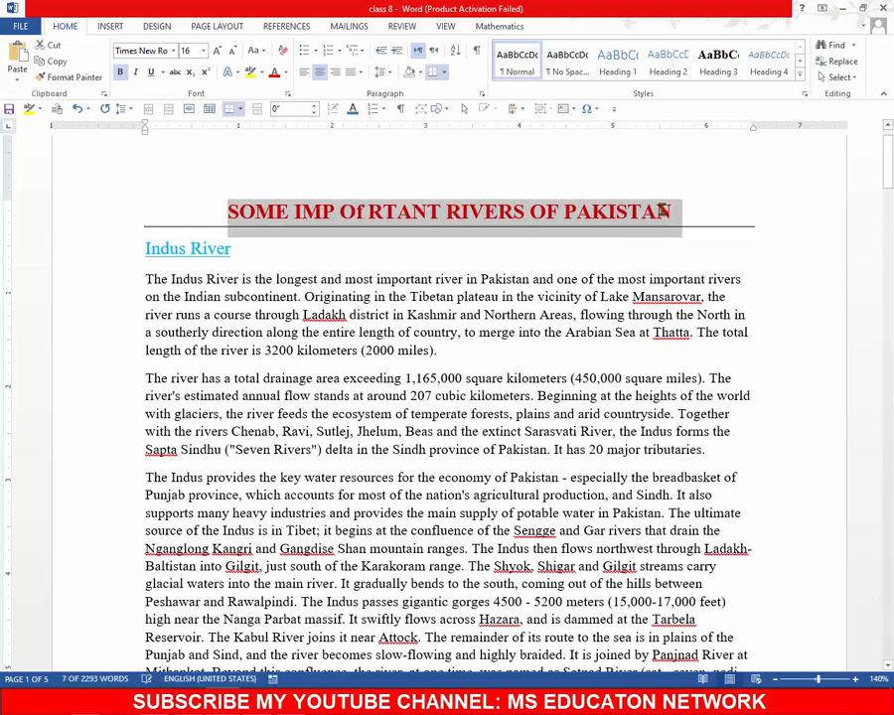
{"action": "left_click", "coordinate": [537, 279]}
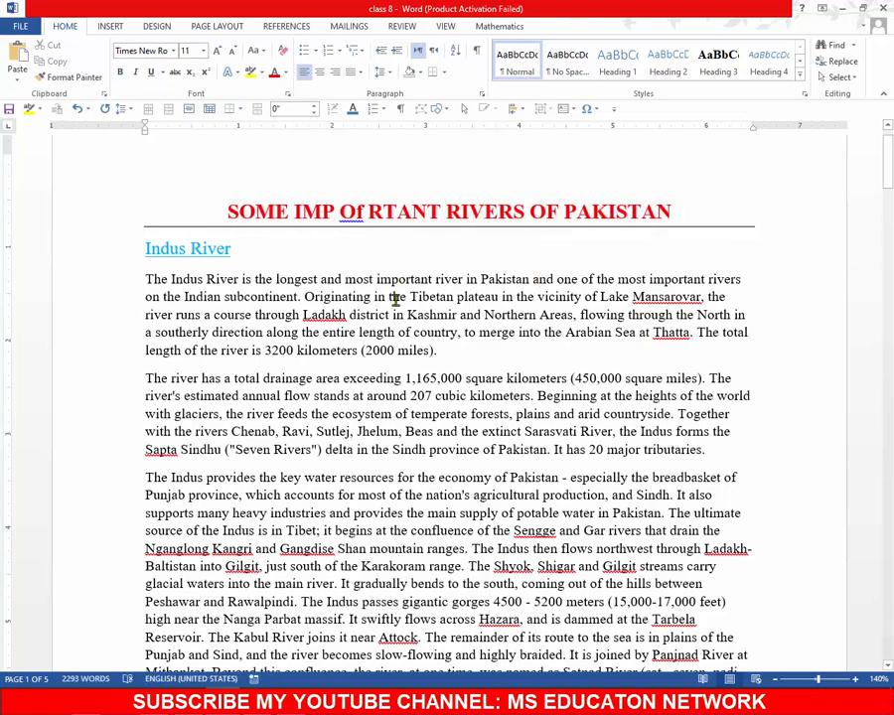
Insert a new line after the "Hingol River" heading on page 3
{"action": "scroll", "coordinate": [398, 288], "scroll_direction": "down", "scroll_amount": 15}
{"action": "scroll", "coordinate": [395, 290], "scroll_direction": "down", "scroll_amount": 15}
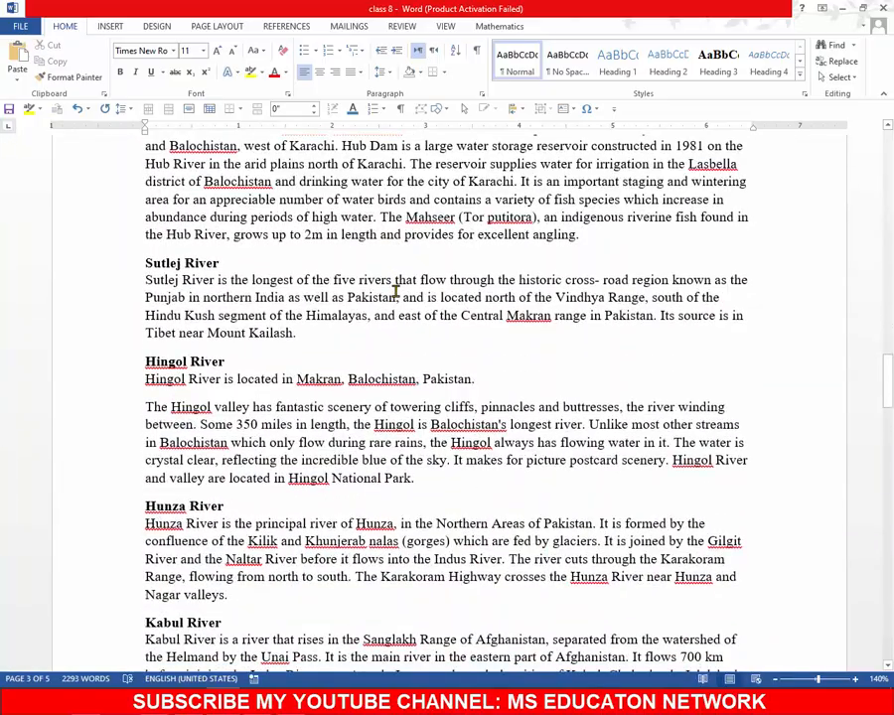
{"action": "left_click", "coordinate": [228, 362]}
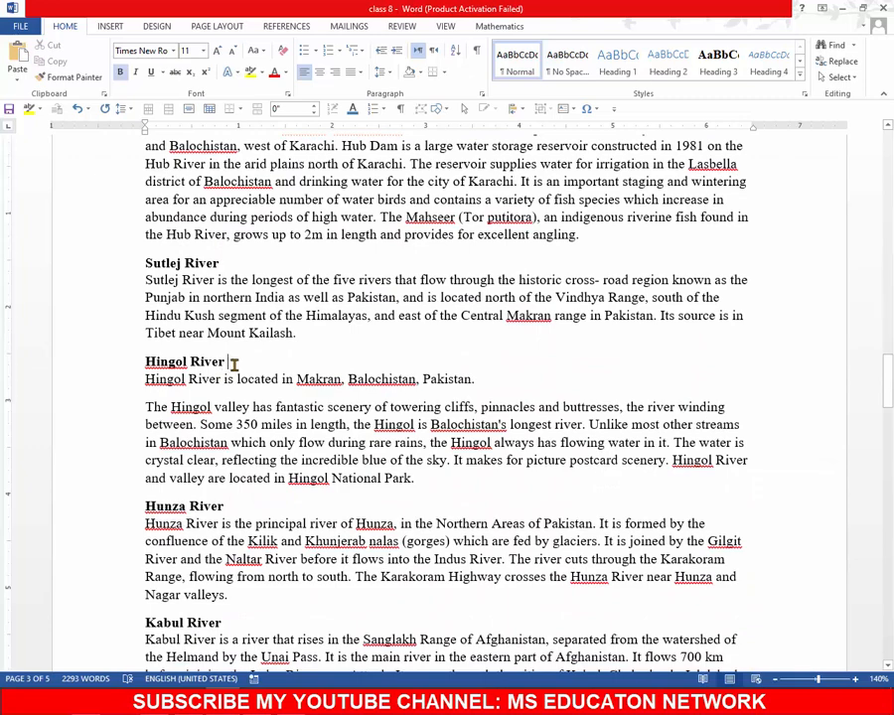
{"action": "key", "text": "Return"}
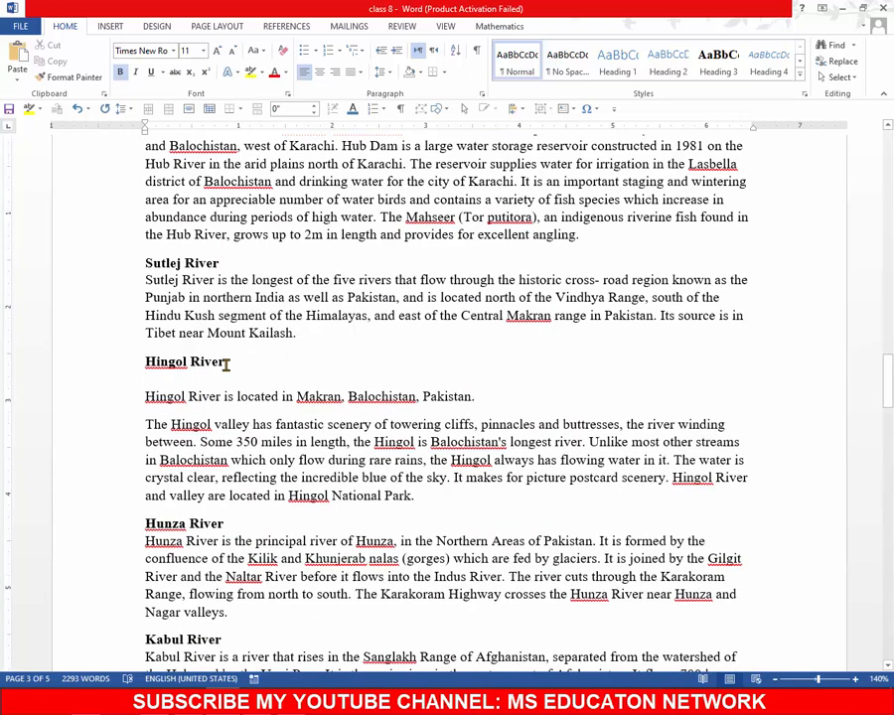
Enlarge the "Hingol River" heading to 16 pt and change its typeface, trying Arial first
{"action": "left_click", "coordinate": [111, 363]}
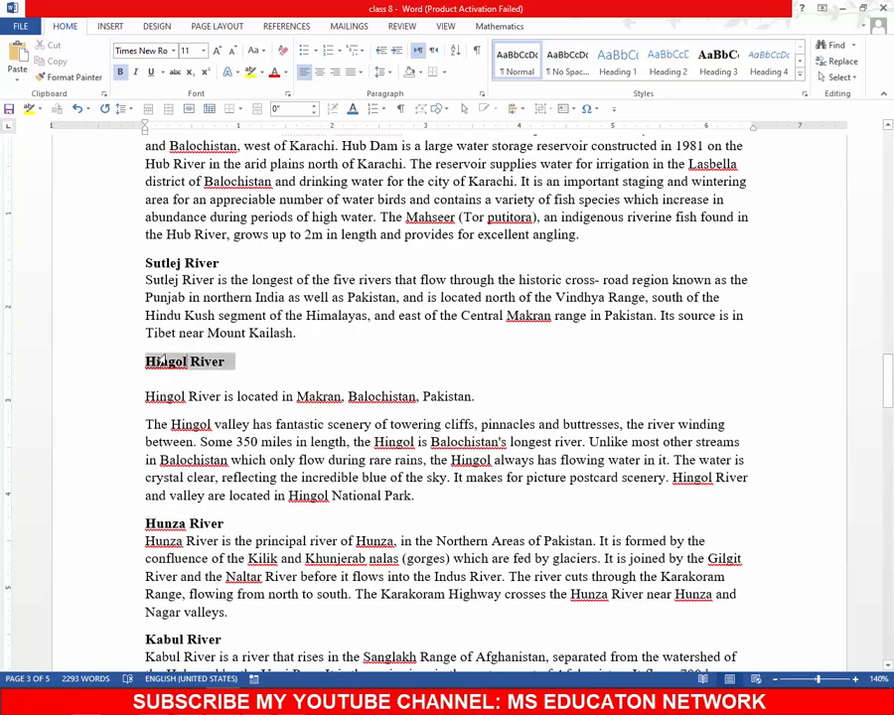
{"action": "left_click", "coordinate": [173, 51]}
{"action": "left_click", "coordinate": [159, 135]}
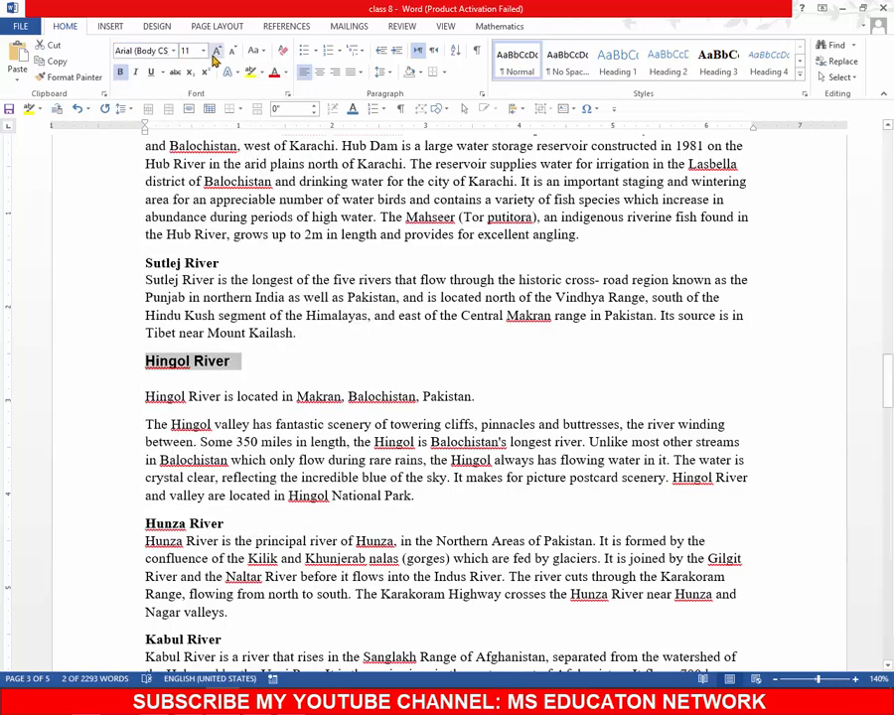
{"action": "left_click", "coordinate": [217, 50]}
{"action": "left_click", "coordinate": [217, 51]}
{"action": "left_click", "coordinate": [216, 51]}
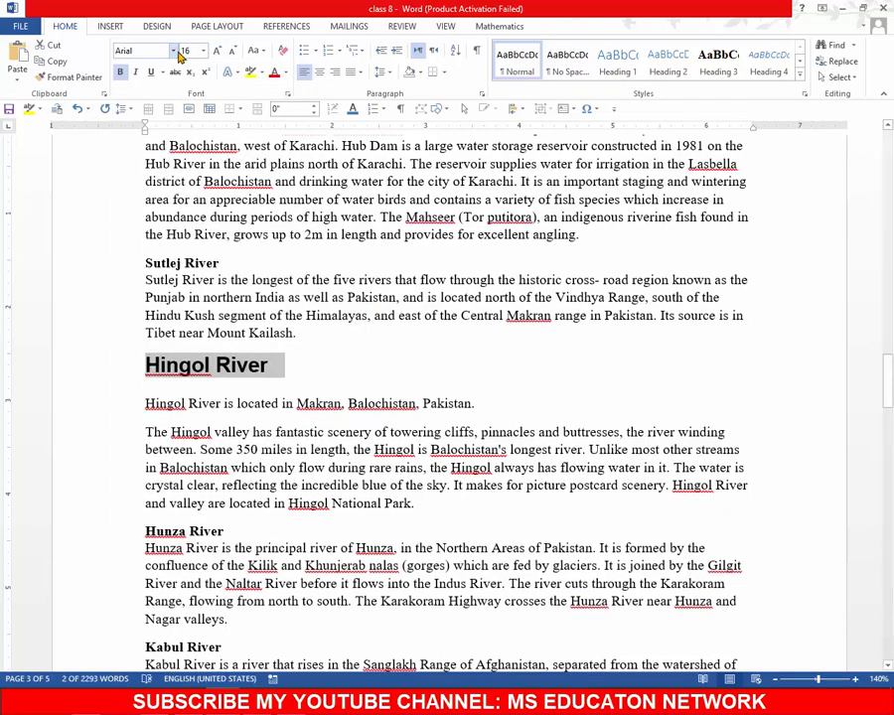
{"action": "left_click", "coordinate": [172, 51]}
{"action": "left_click", "coordinate": [182, 130]}
{"action": "left_click", "coordinate": [328, 380]}
Correct the flagged "Of" in the main title to "of" with the suggested spelling
{"action": "scroll", "coordinate": [326, 380], "scroll_direction": "up", "scroll_amount": 10}
{"action": "scroll", "coordinate": [328, 380], "scroll_direction": "up", "scroll_amount": 20}
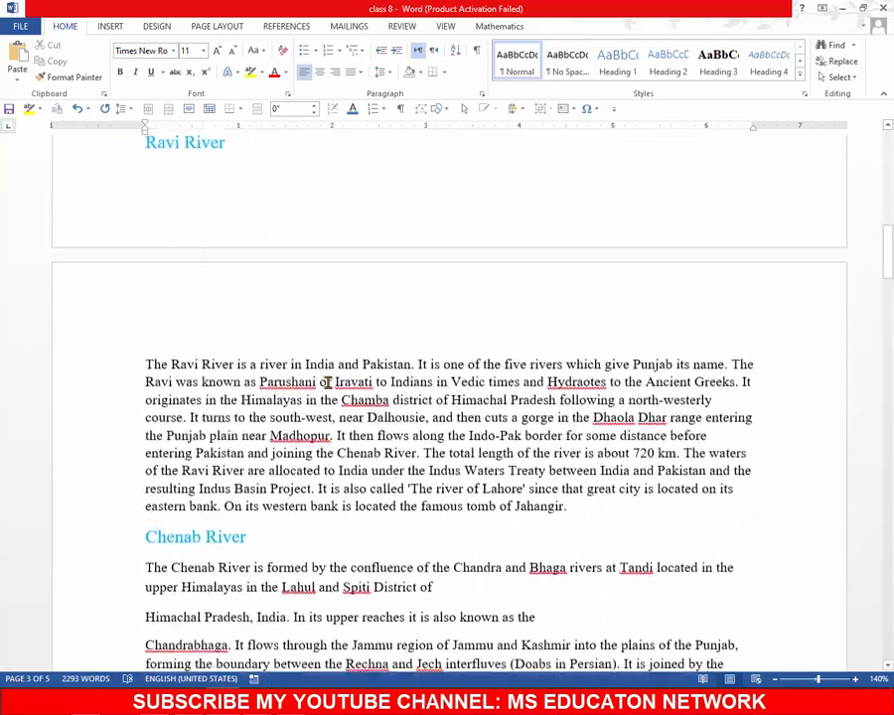
{"action": "scroll", "coordinate": [620, 340], "scroll_direction": "up", "scroll_amount": 5}
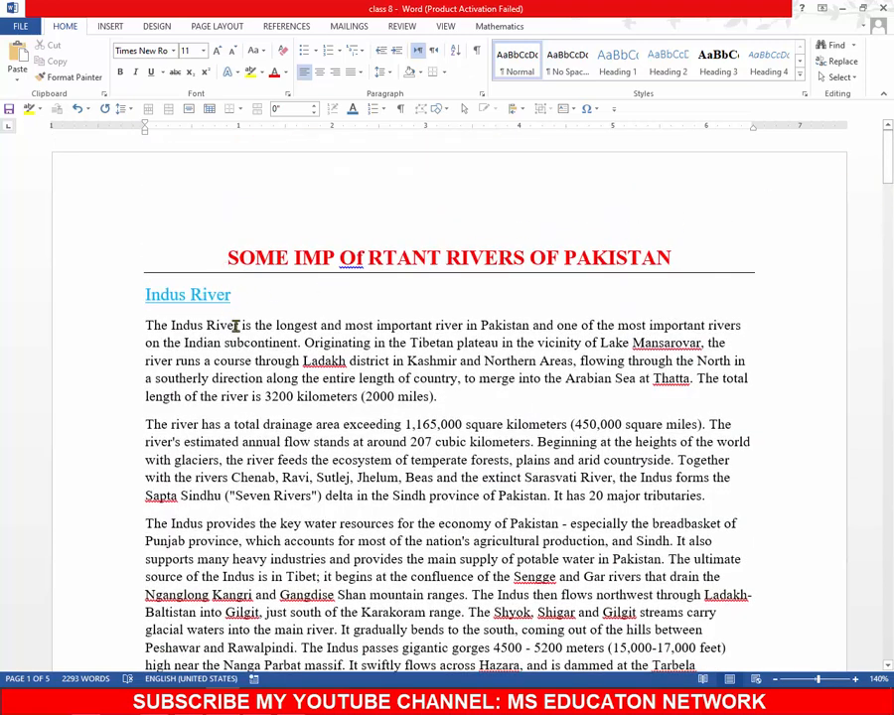
{"action": "left_click_drag", "start_coordinate": [227, 255], "coordinate": [608, 271]}
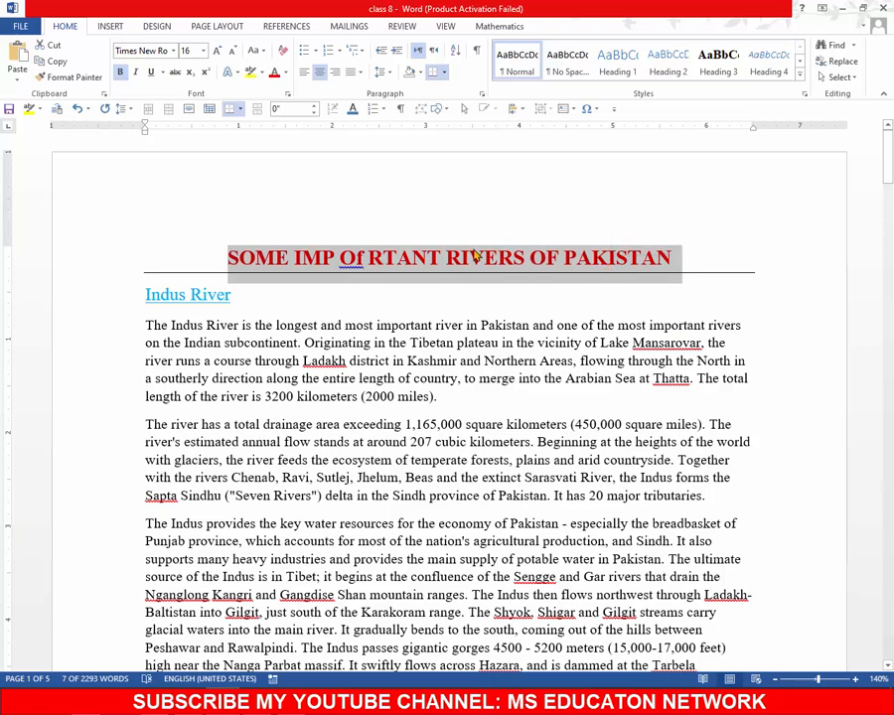
{"action": "left_click", "coordinate": [349, 256]}
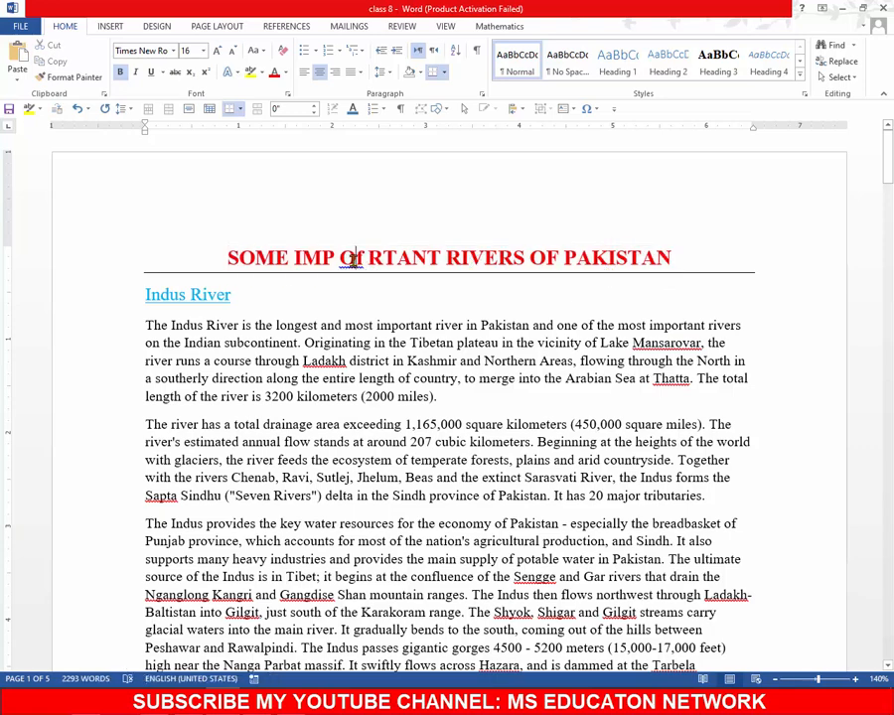
{"action": "right_click", "coordinate": [356, 260]}
{"action": "left_click", "coordinate": [382, 279]}
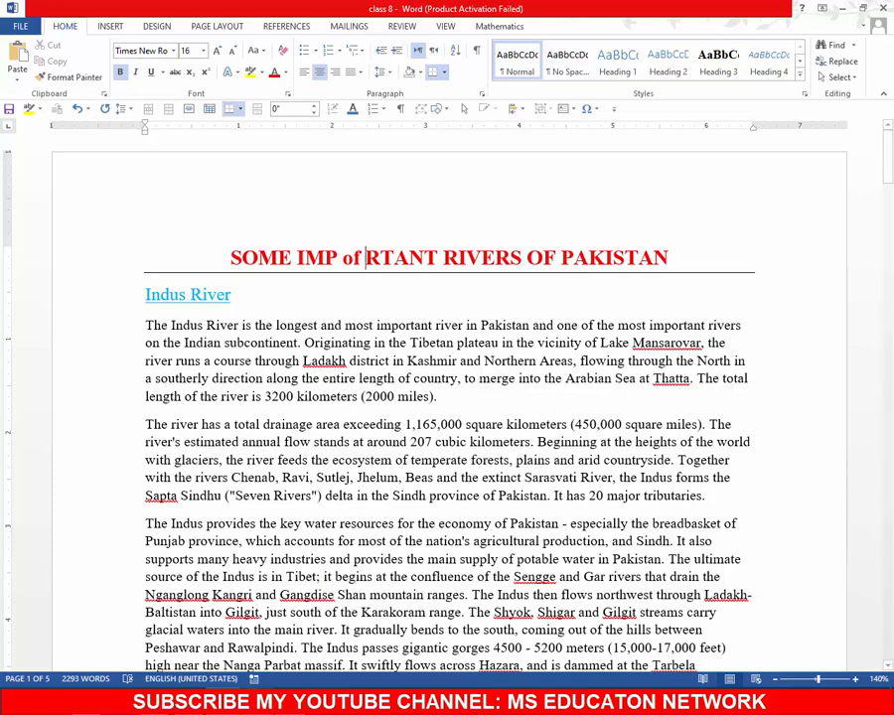
Glance at the PDF's contents page in Microsoft Edge, return to Word and clear all formatting from the main title
{"action": "left_click", "coordinate": [295, 701]}
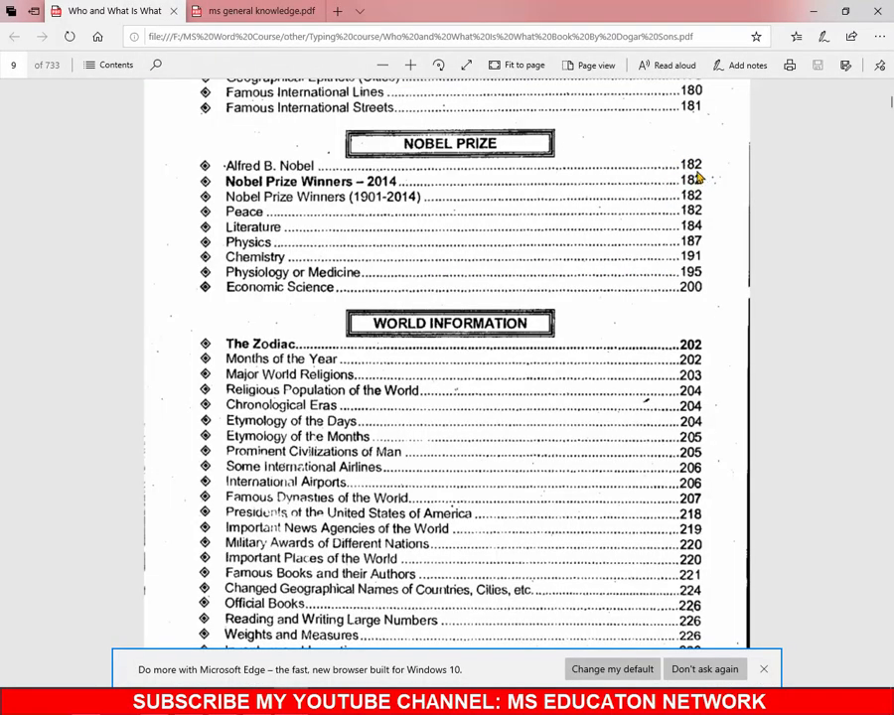
{"action": "left_click", "coordinate": [814, 11]}
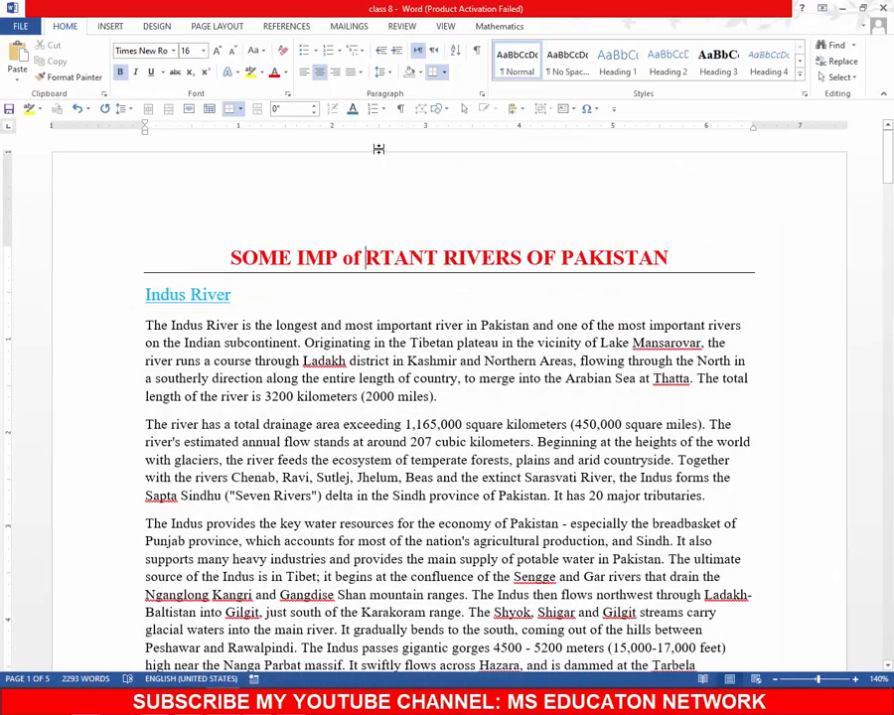
{"action": "left_click", "coordinate": [231, 257]}
{"action": "left_click_drag", "start_coordinate": [244, 260], "coordinate": [774, 277]}
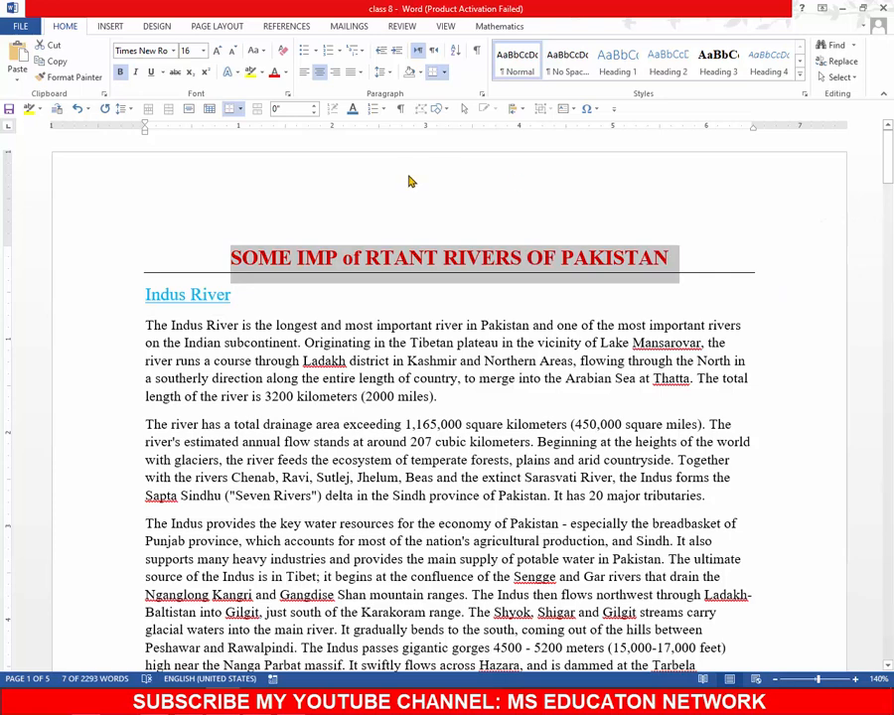
{"action": "left_click", "coordinate": [283, 51]}
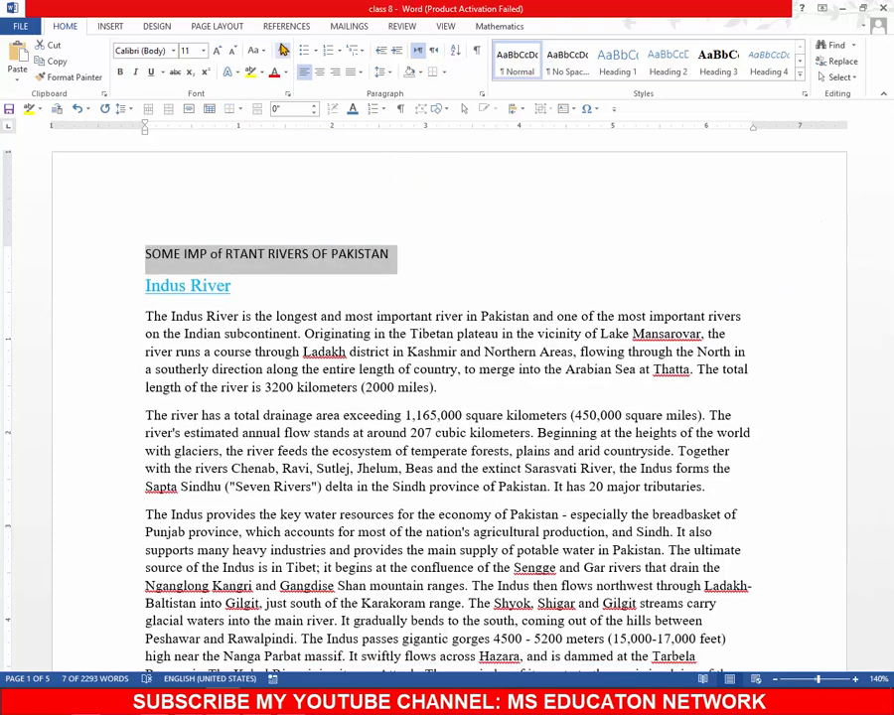
Set the main title in Arial Black at 16 pt
{"action": "left_click", "coordinate": [276, 256]}
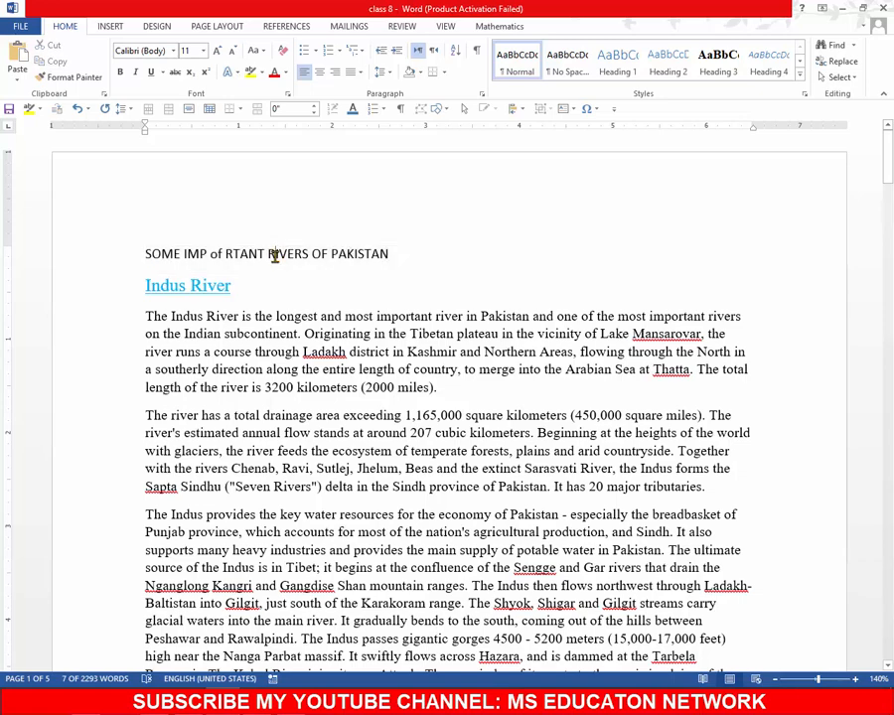
{"action": "left_click", "coordinate": [145, 254]}
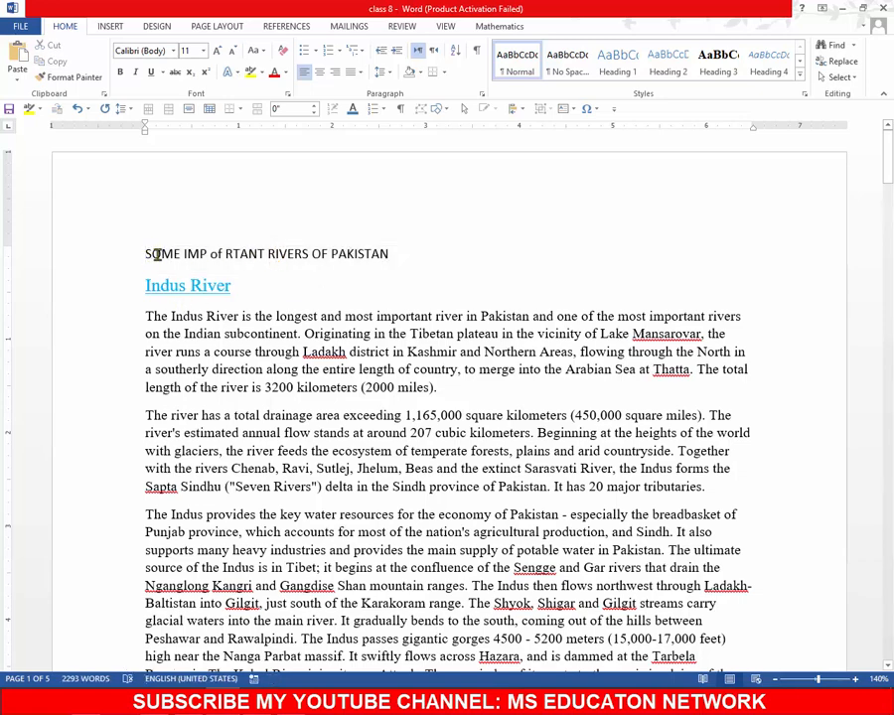
{"action": "left_click_drag", "start_coordinate": [145, 255], "coordinate": [448, 253]}
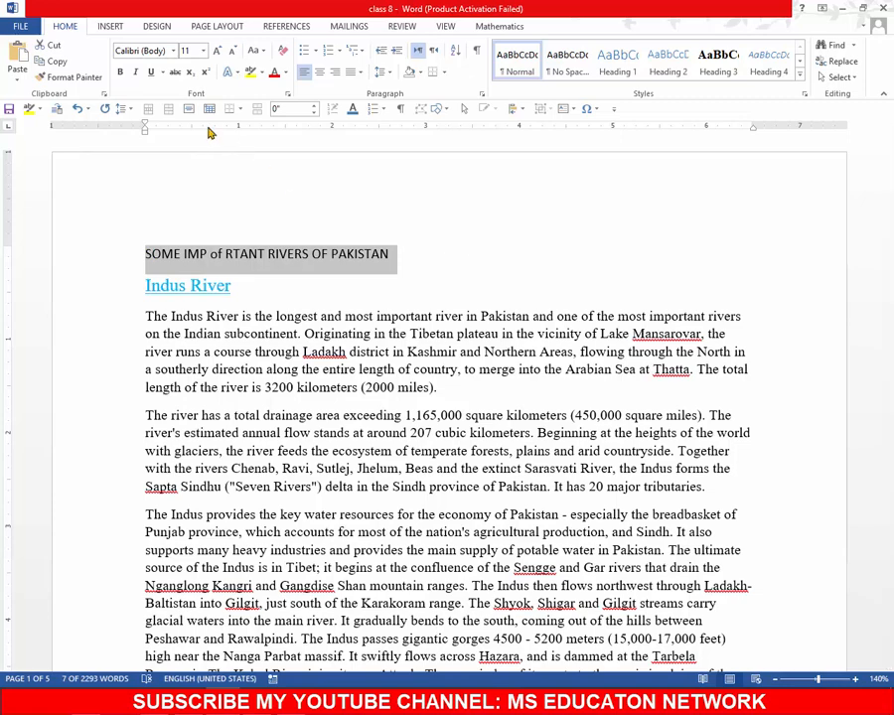
{"action": "left_click", "coordinate": [174, 51]}
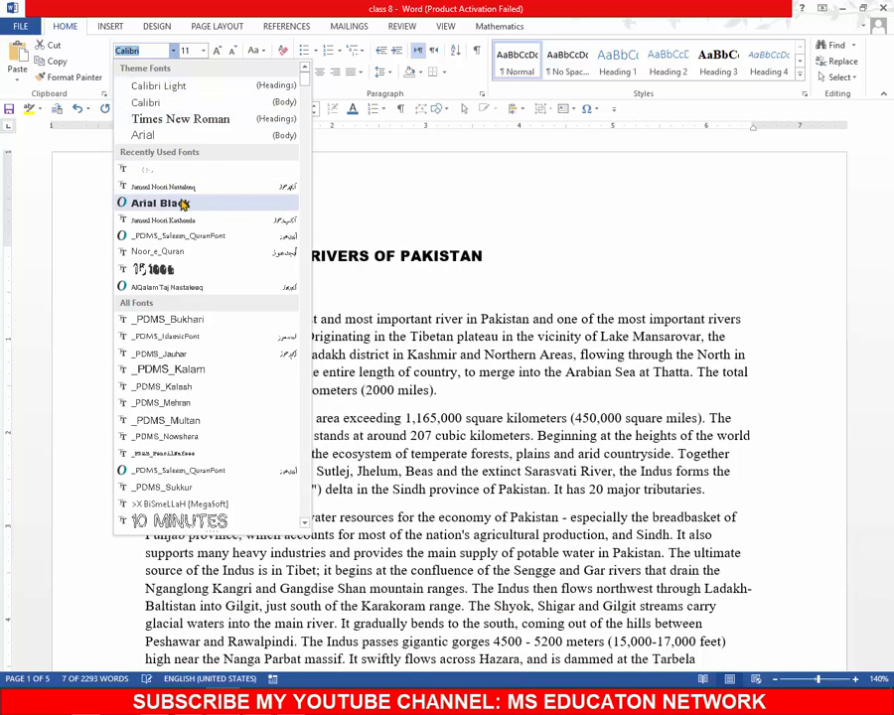
{"action": "left_click", "coordinate": [184, 203]}
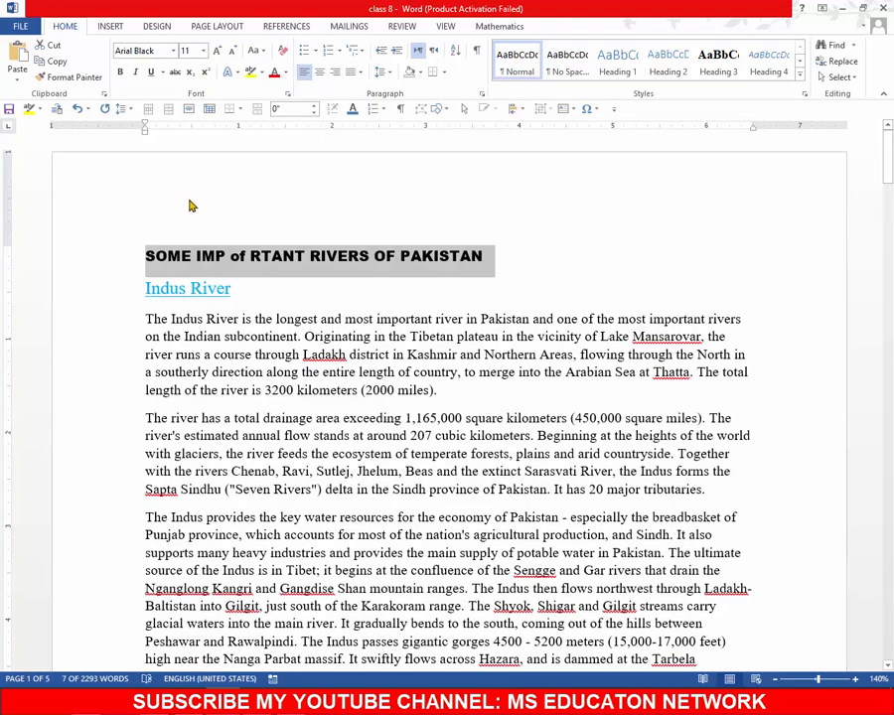
{"action": "left_click", "coordinate": [202, 50]}
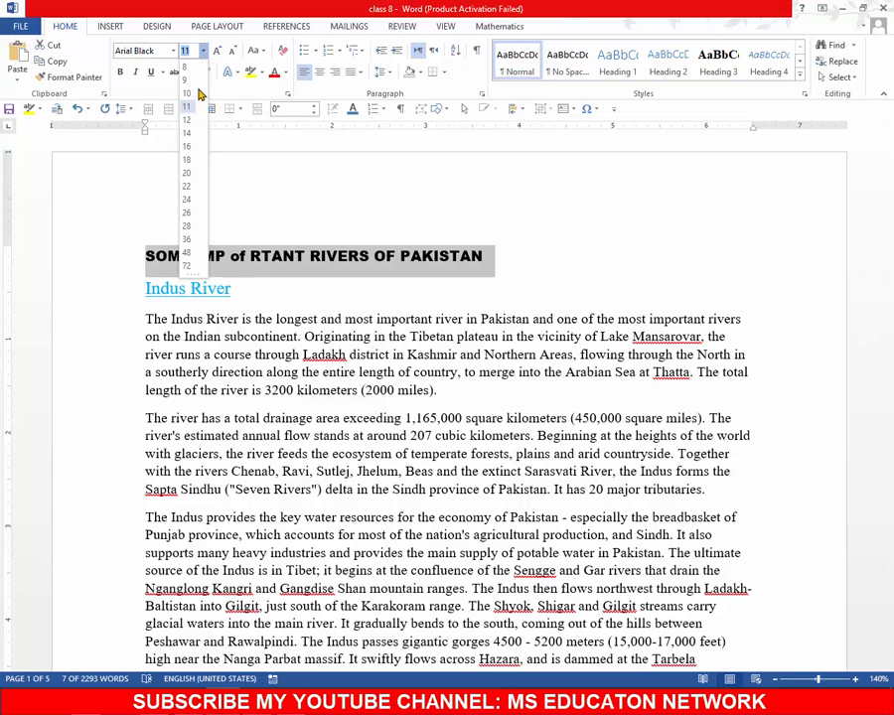
{"action": "left_click", "coordinate": [194, 149]}
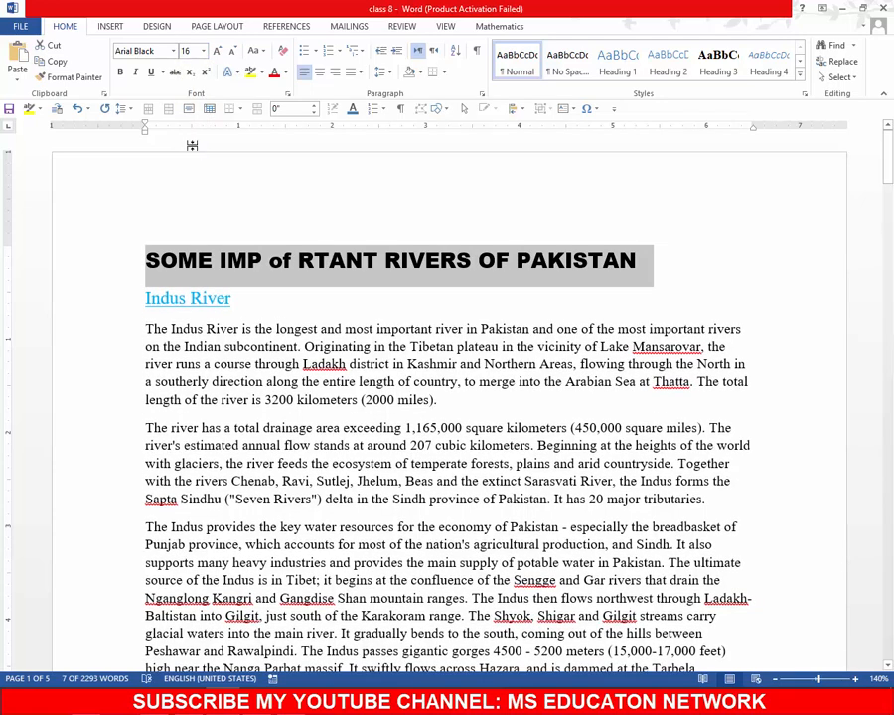
Center the main title and color its text with the standard purple
{"action": "left_click", "coordinate": [321, 75]}
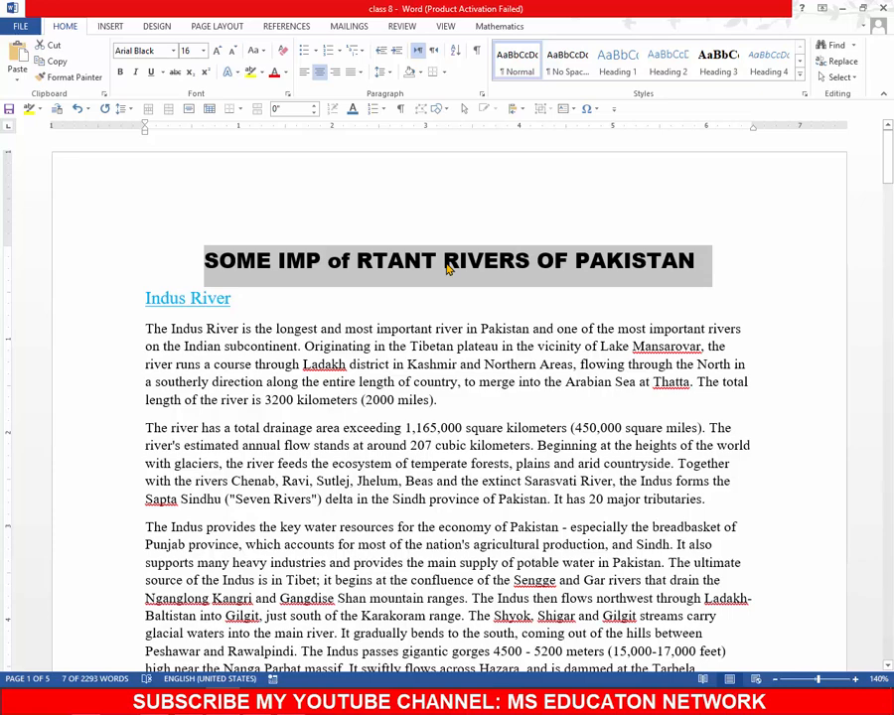
{"action": "left_click", "coordinate": [286, 74]}
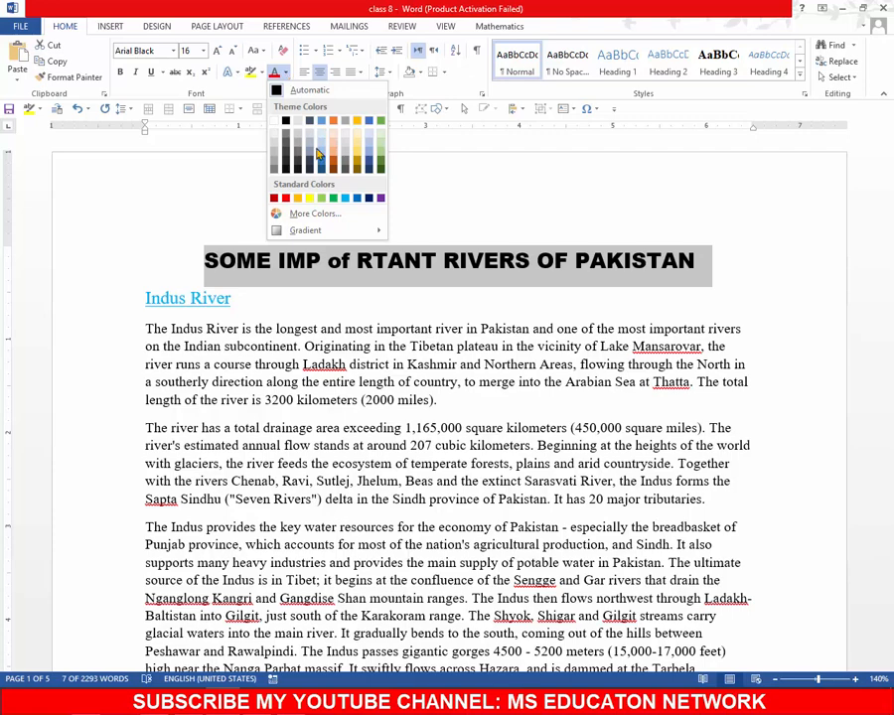
{"action": "left_click", "coordinate": [381, 201]}
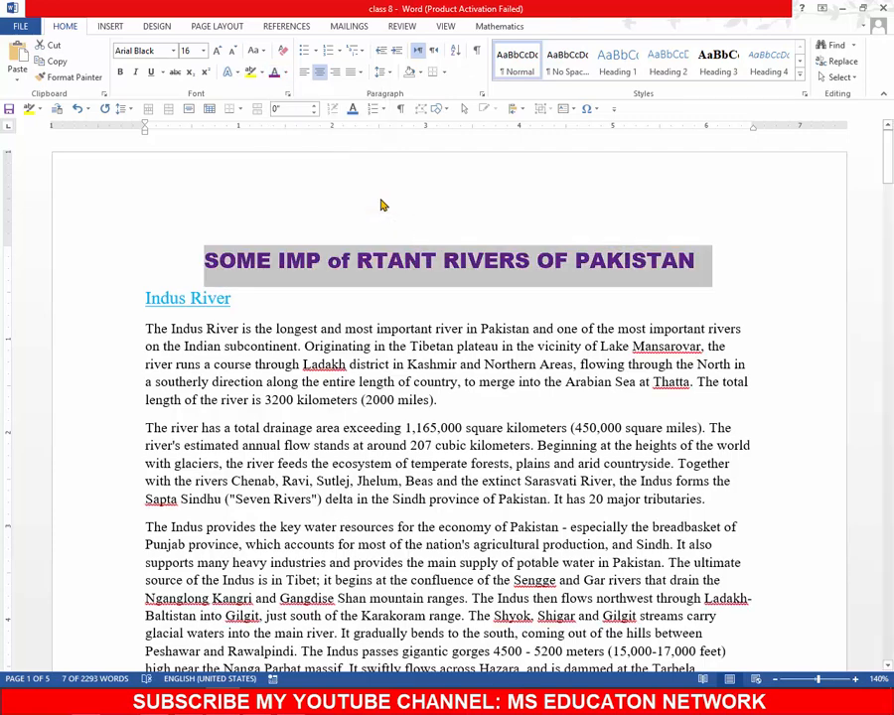
{"action": "left_click", "coordinate": [393, 254]}
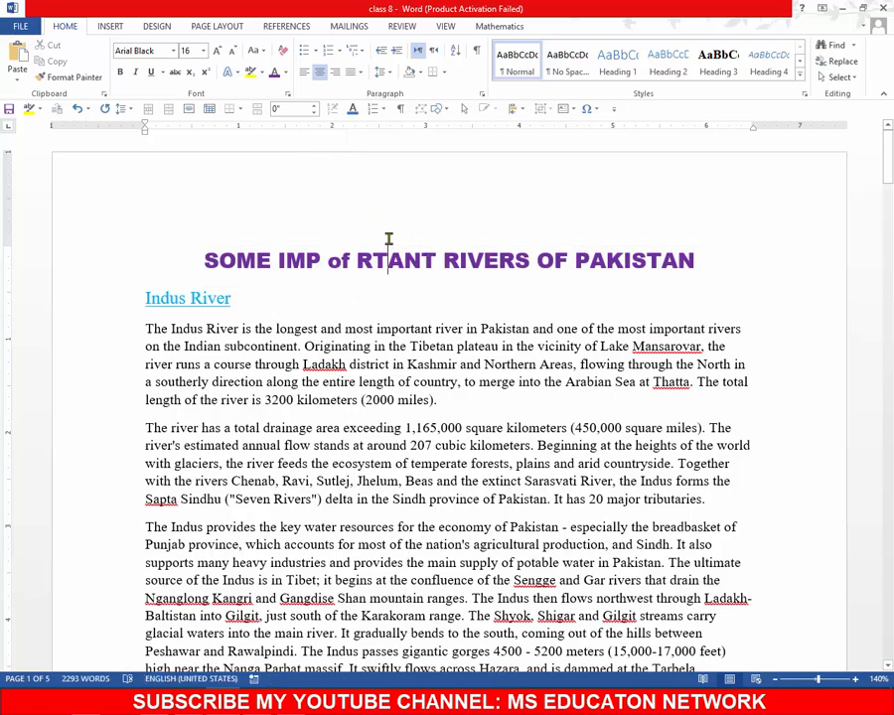
Add a bottom border and a top border to the main title paragraph
{"action": "left_click", "coordinate": [446, 75]}
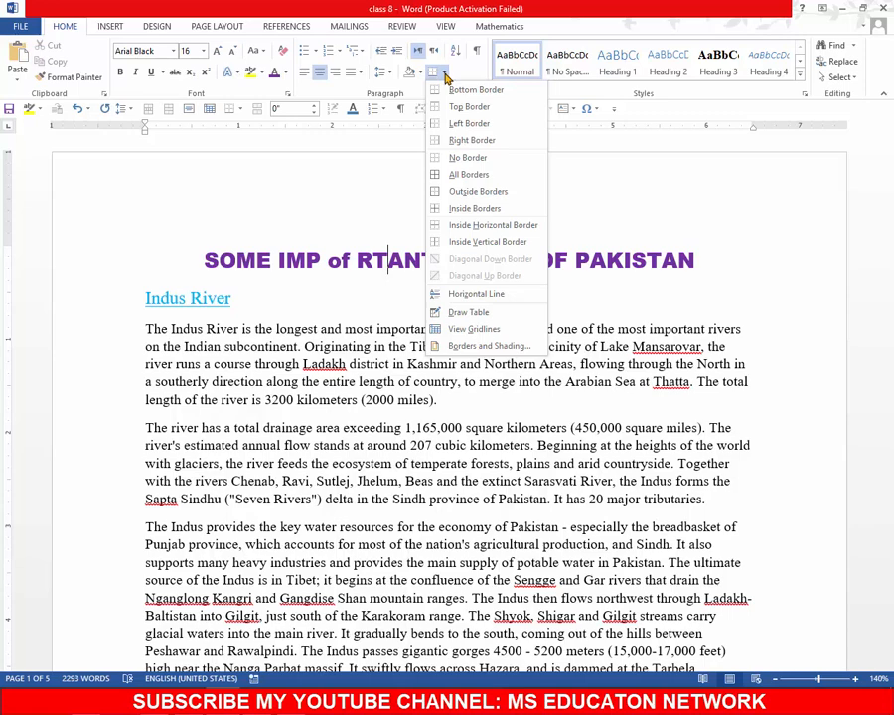
{"action": "left_click", "coordinate": [452, 92]}
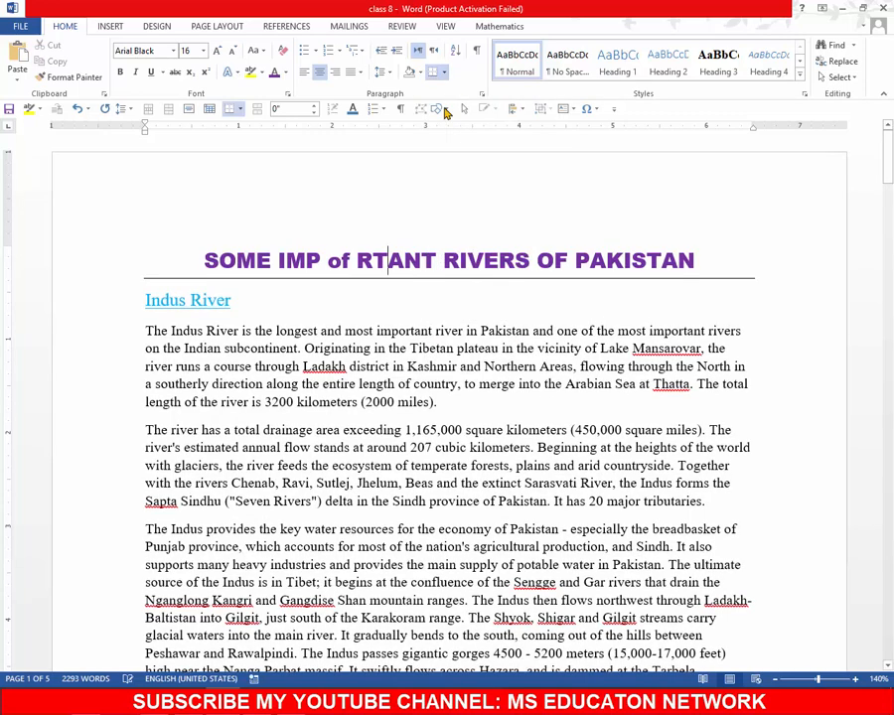
{"action": "left_click", "coordinate": [446, 75]}
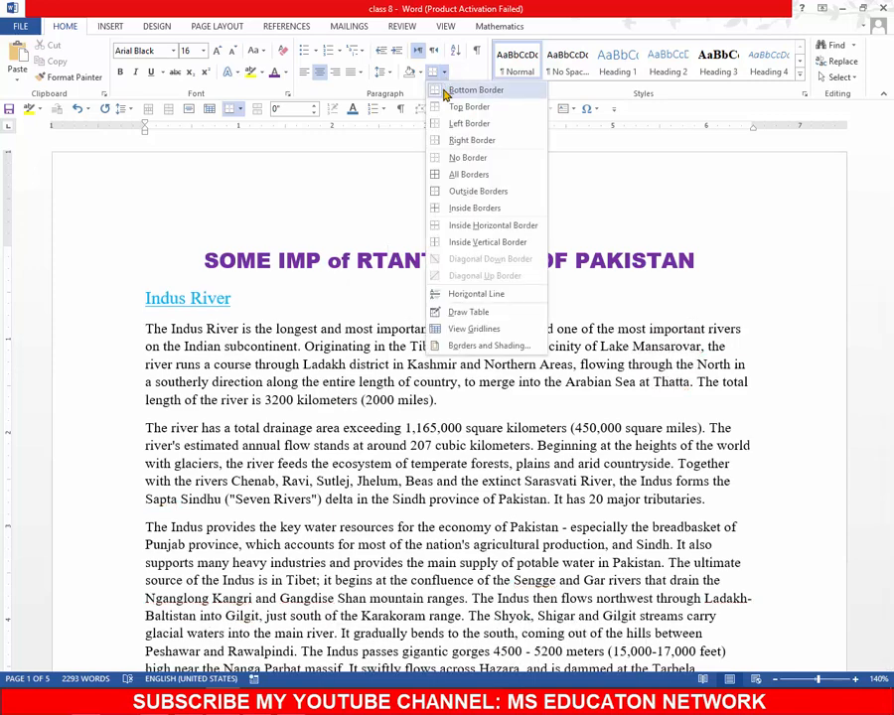
{"action": "left_click", "coordinate": [452, 106]}
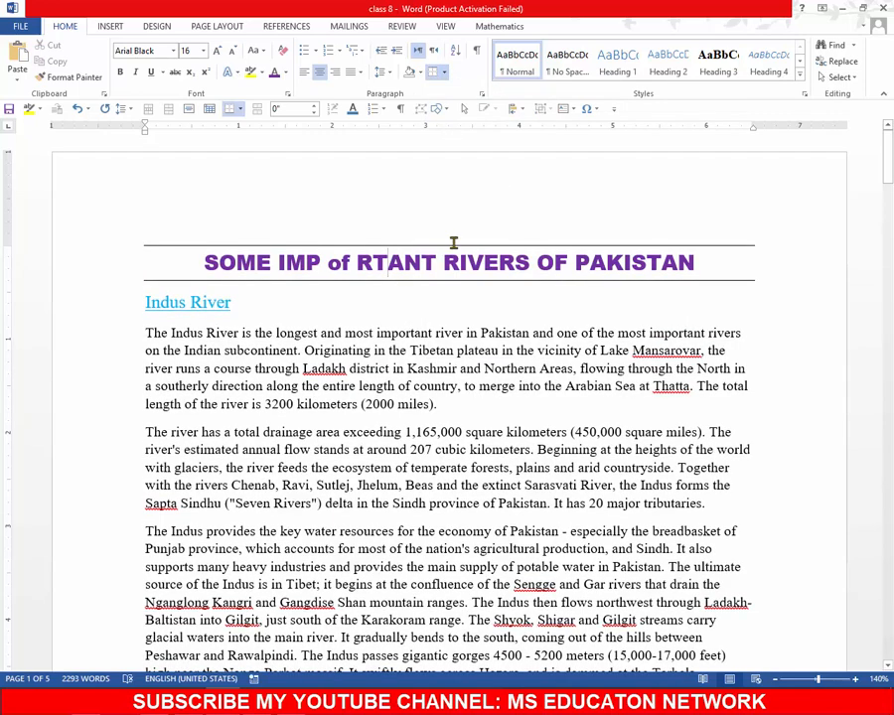
{"action": "left_click", "coordinate": [444, 73]}
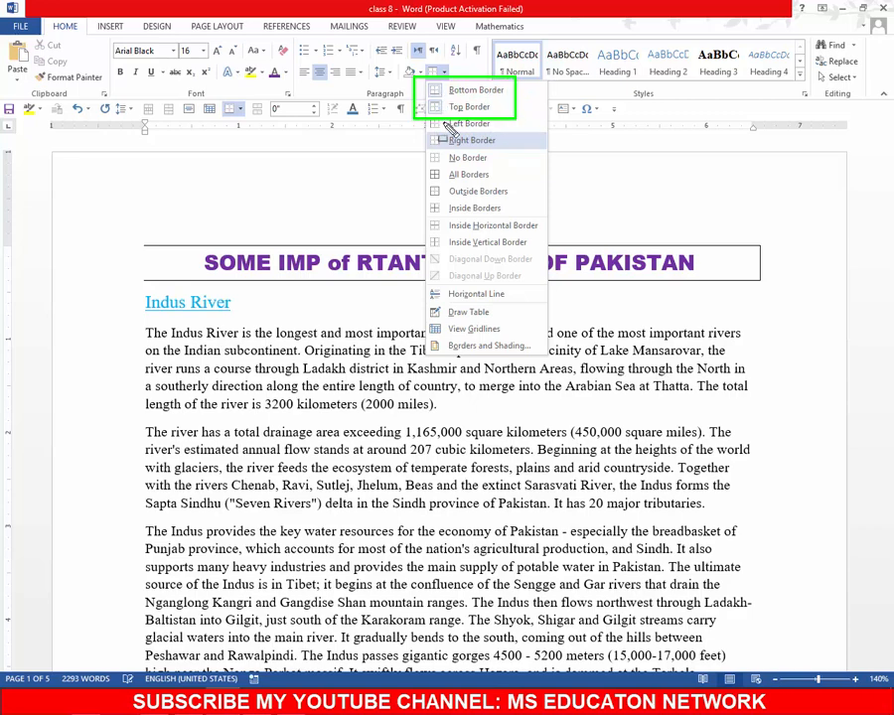
{"action": "left_click", "coordinate": [391, 278]}
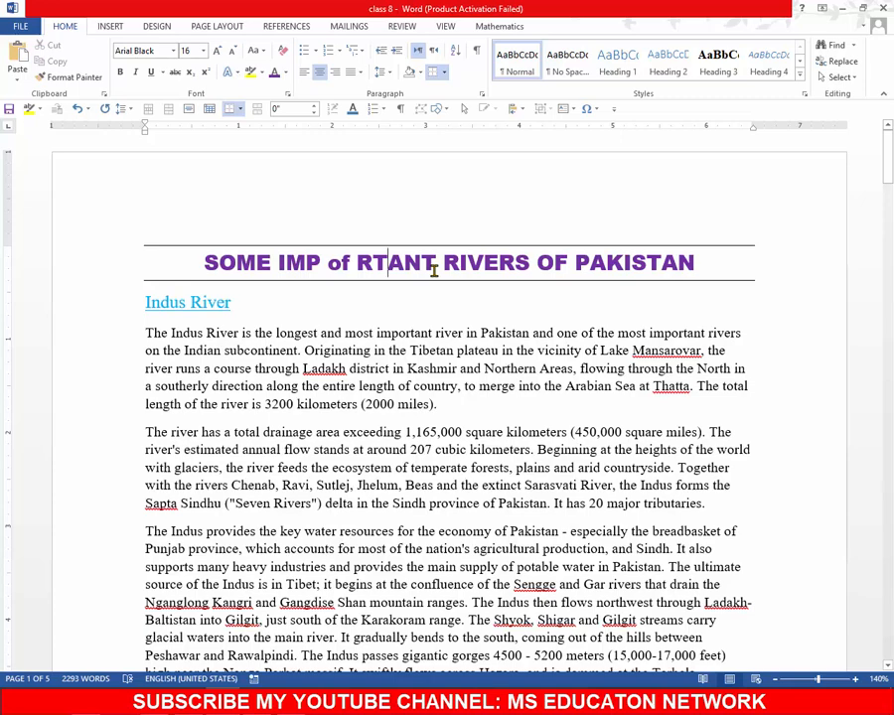
Open the Borders and Shading dialog for the main title paragraph and examine its border line styles
{"action": "left_click", "coordinate": [445, 72]}
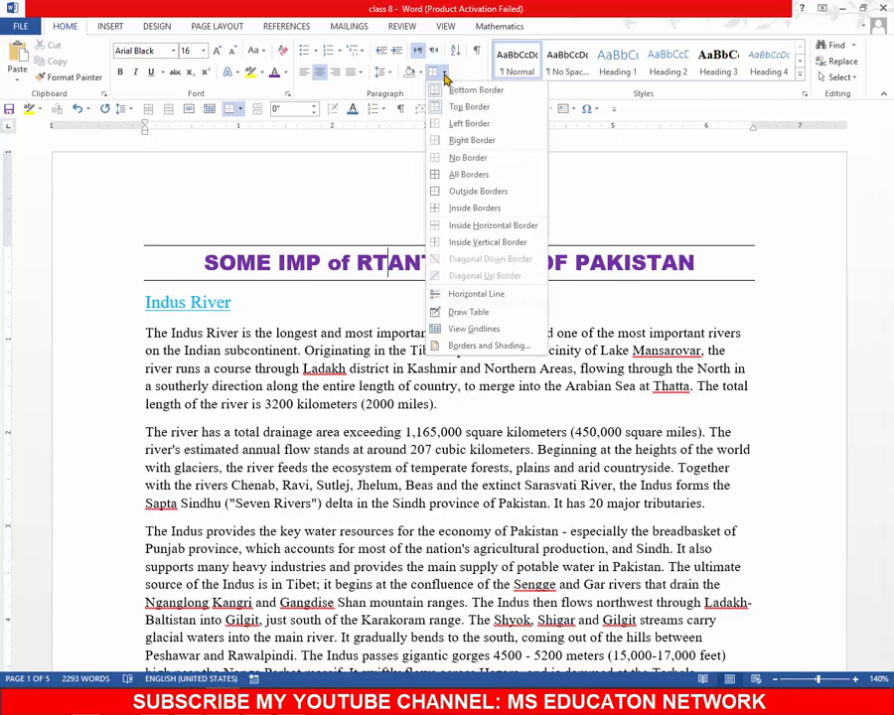
{"action": "left_click", "coordinate": [486, 352]}
{"action": "left_click_drag", "start_coordinate": [409, 199], "coordinate": [441, 190]}
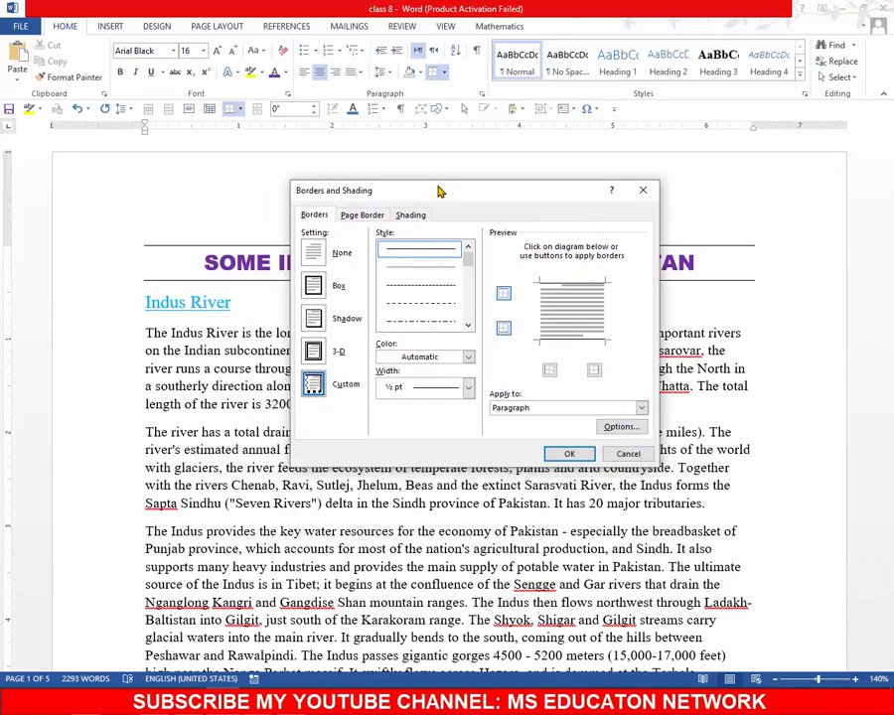
{"action": "mouse_move", "coordinate": [266, 174]}
{"action": "left_mouse_down"}
{"action": "mouse_move", "coordinate": [622, 479]}
{"action": "mouse_move", "coordinate": [685, 485]}
{"action": "left_mouse_up"}
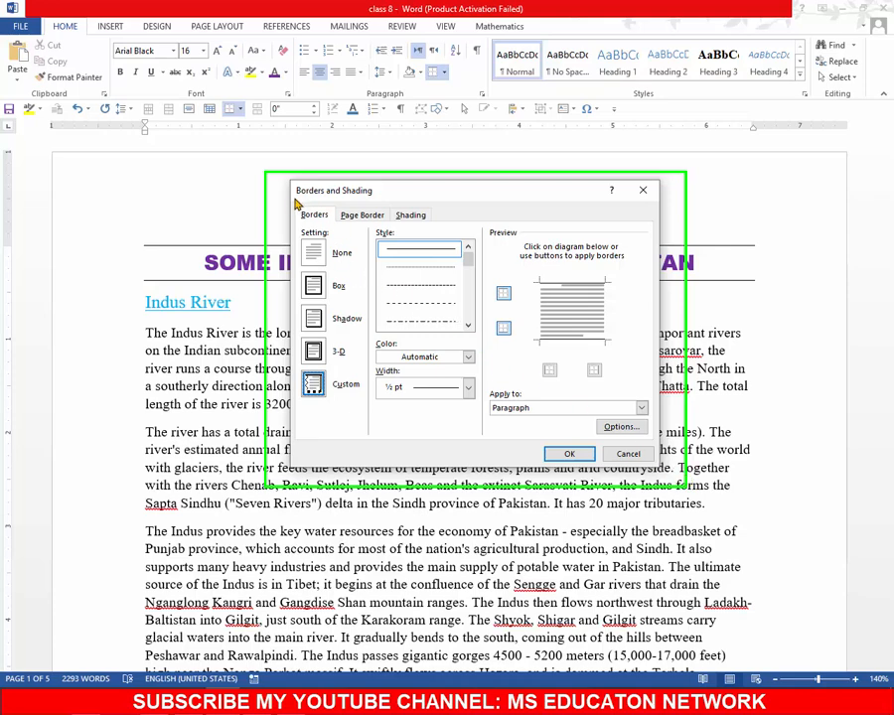
{"action": "left_click_drag", "start_coordinate": [288, 199], "coordinate": [349, 235]}
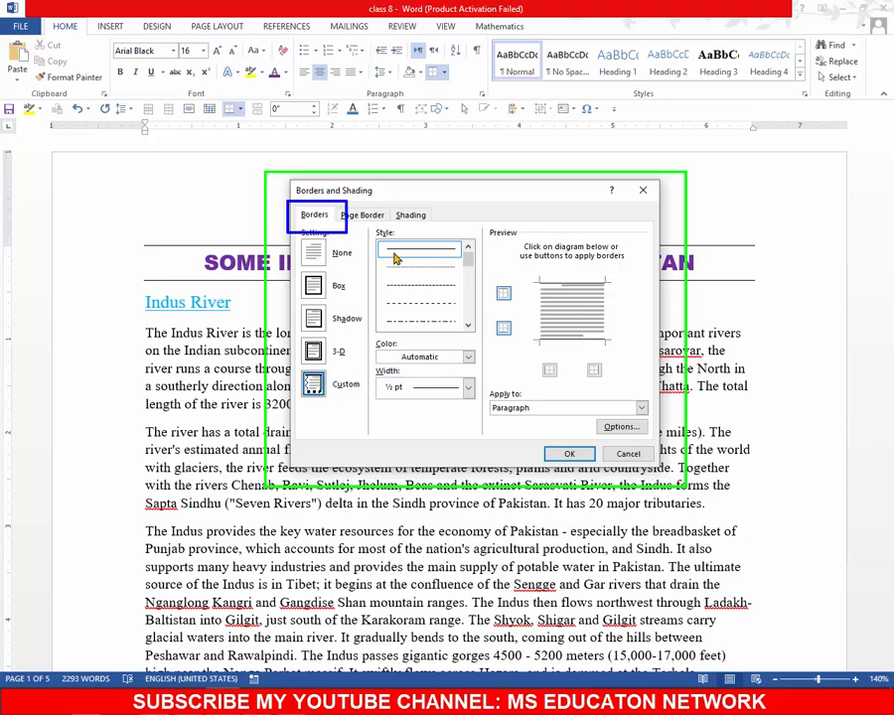
{"action": "mouse_move", "coordinate": [354, 221]}
{"action": "left_mouse_down"}
{"action": "mouse_move", "coordinate": [449, 328]}
{"action": "mouse_move", "coordinate": [486, 343]}
{"action": "left_mouse_up"}
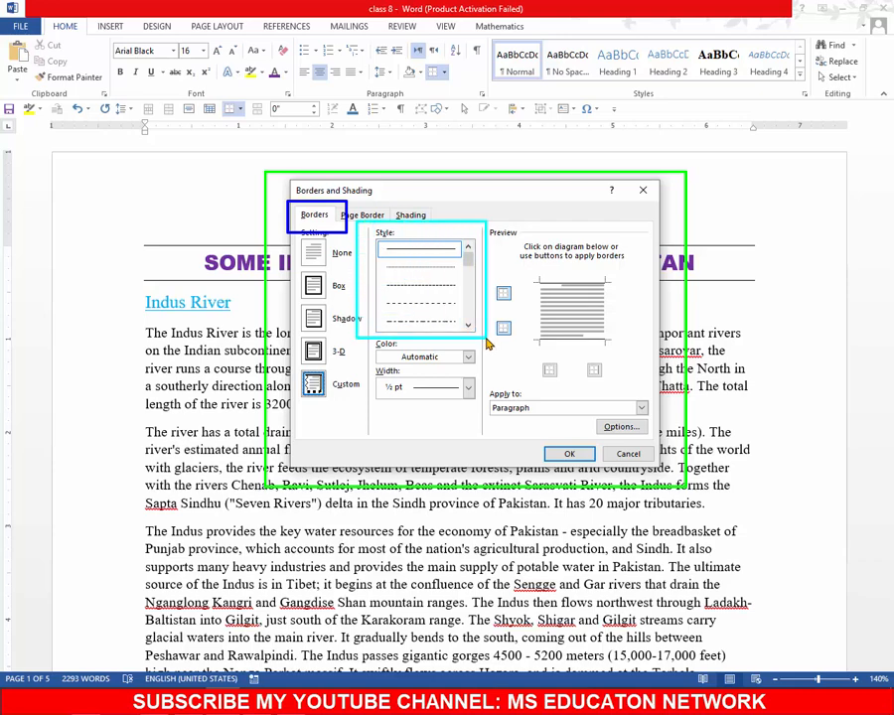